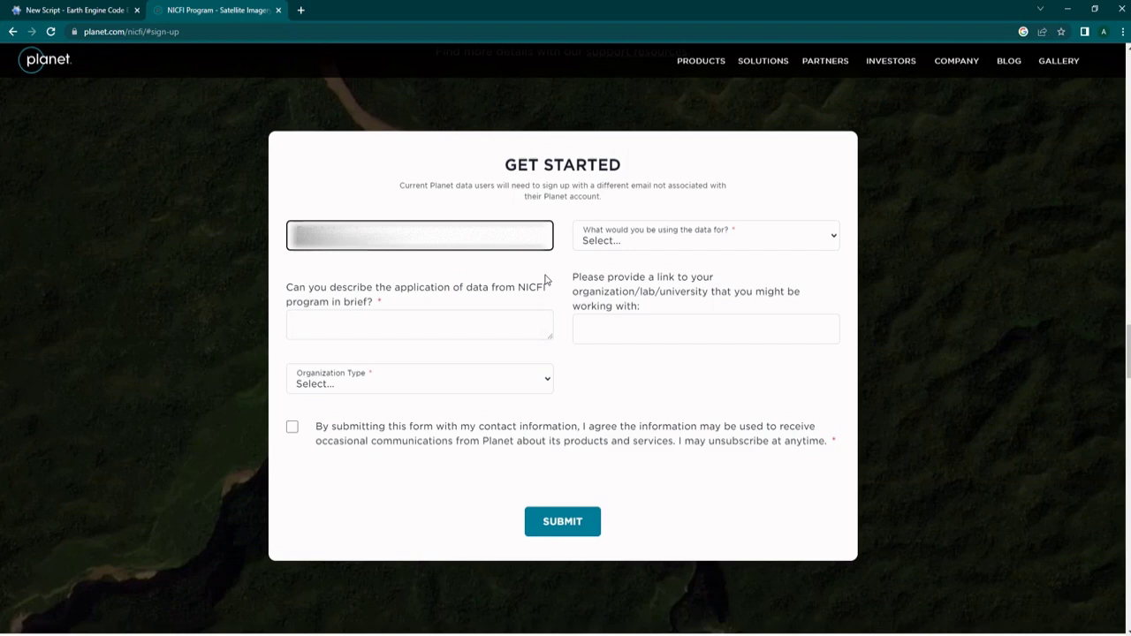
Set the intended use of the data to Natural and Managed Forests in the NICFI sign-up form
{"action": "left_click", "coordinate": [636, 241]}
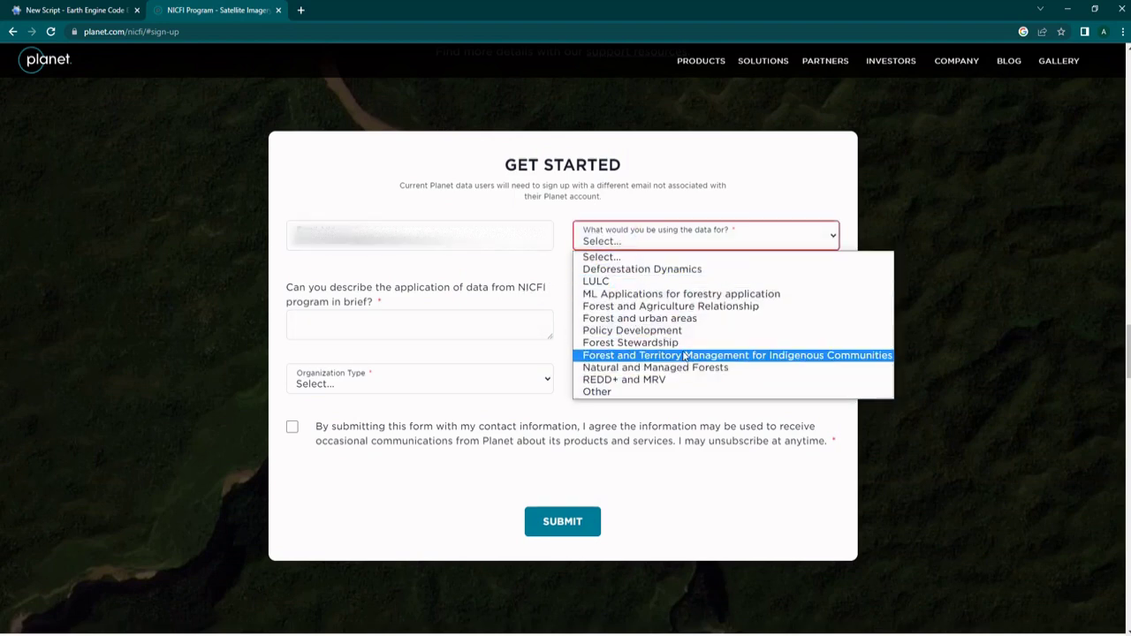
{"action": "left_click", "coordinate": [657, 282]}
{"action": "left_click", "coordinate": [634, 237]}
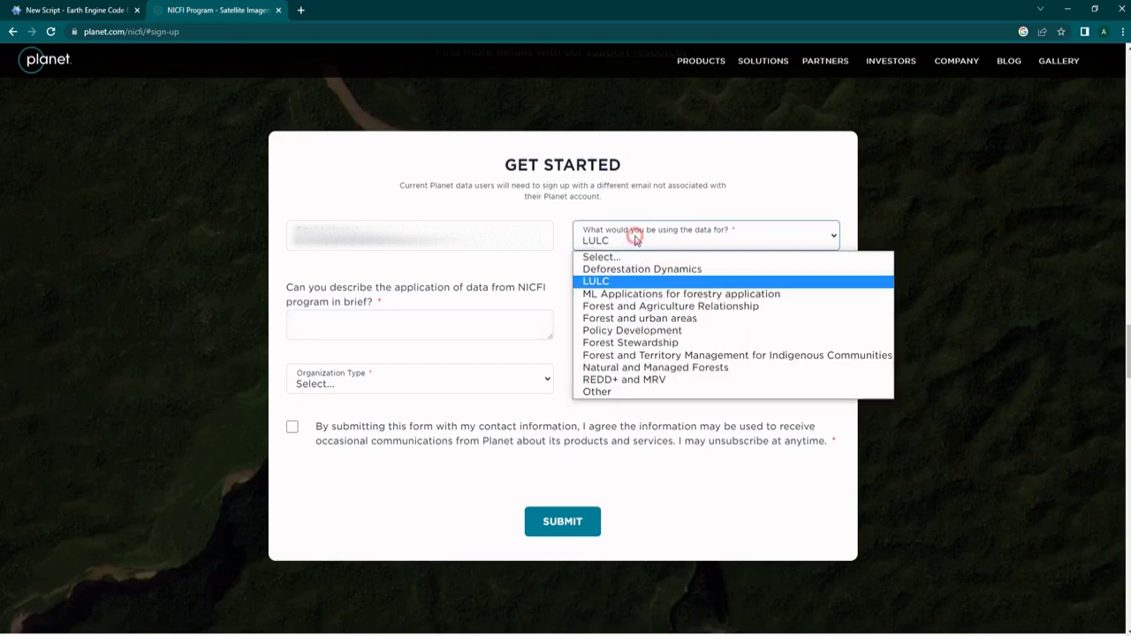
{"action": "left_click", "coordinate": [632, 368]}
Describe the data application as "Monitor land use dynamic within forestry project concessions"
{"action": "left_click", "coordinate": [433, 327]}
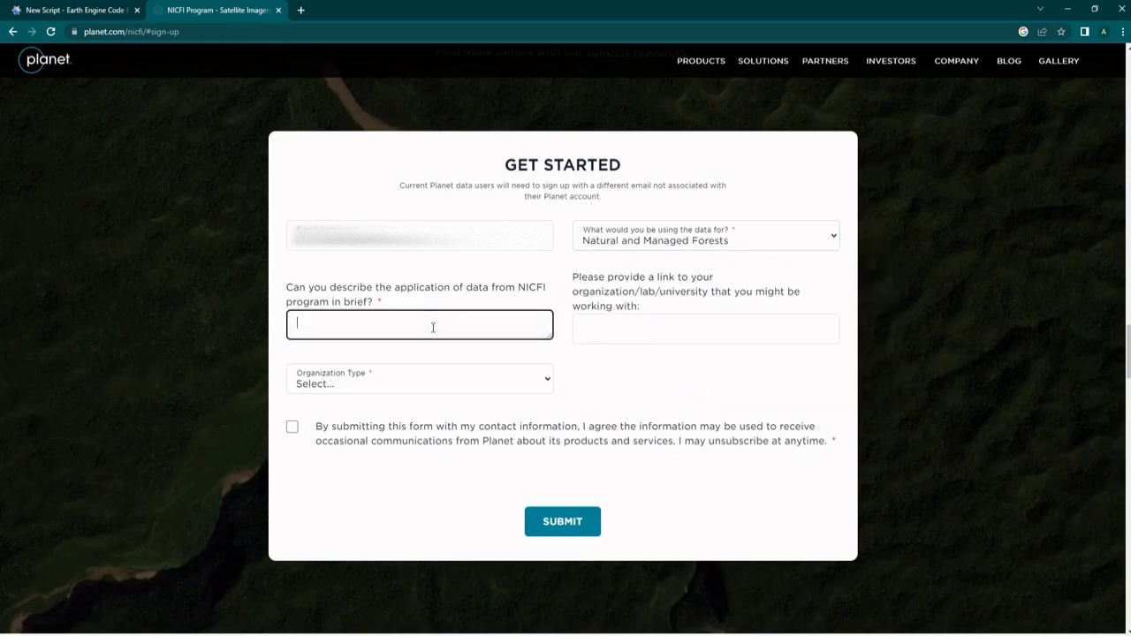
{"action": "type", "text": "Monitor land use dynamic wi"}
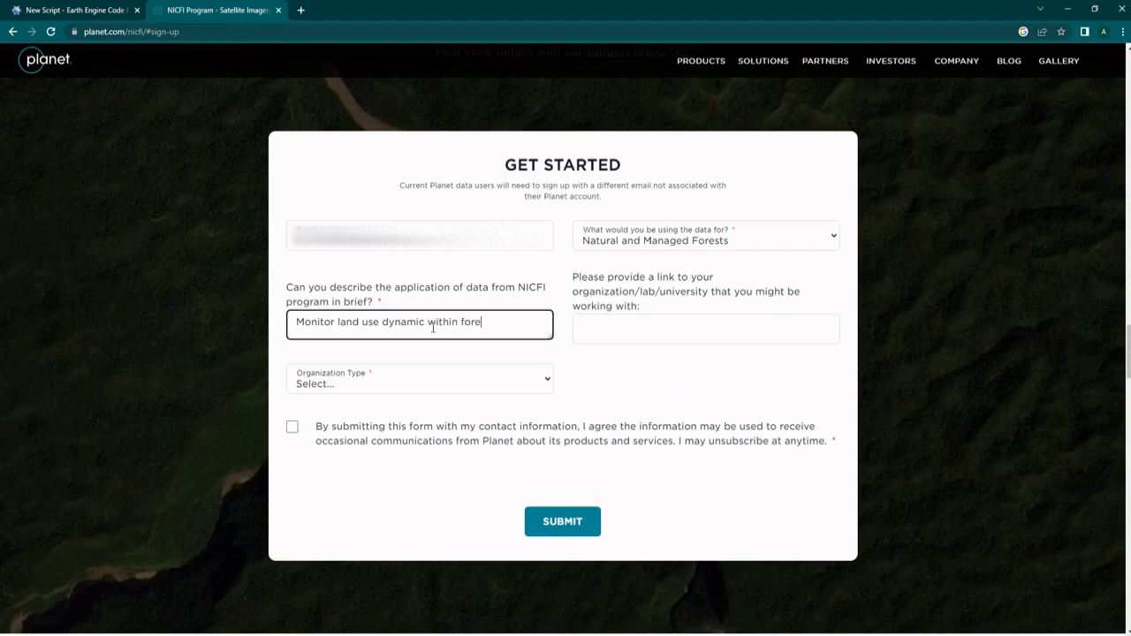
{"action": "type", "text": "thin pro"}
{"action": "key", "text": "BackSpace"}
{"action": "key", "text": "BackSpace"}
{"action": "key", "text": "BackSpace"}
{"action": "type", "text": "forestry project conces"}
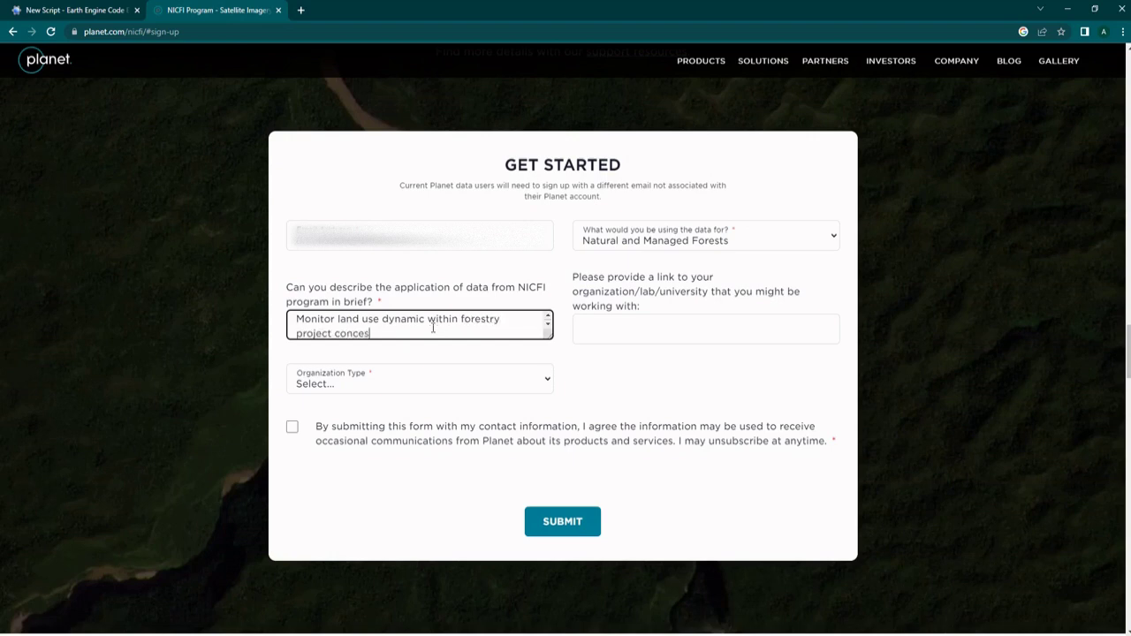
{"action": "type", "text": "sions"}
Provide the organization's link and set the organization type to Education and Research
{"action": "left_click", "coordinate": [677, 332]}
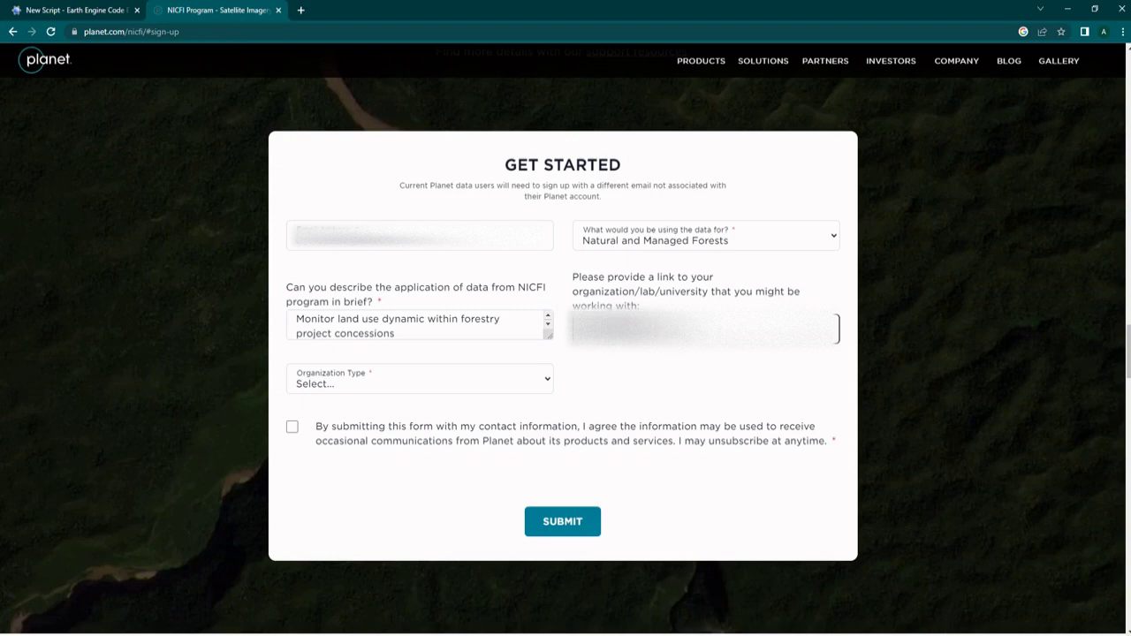
{"action": "left_click", "coordinate": [533, 380]}
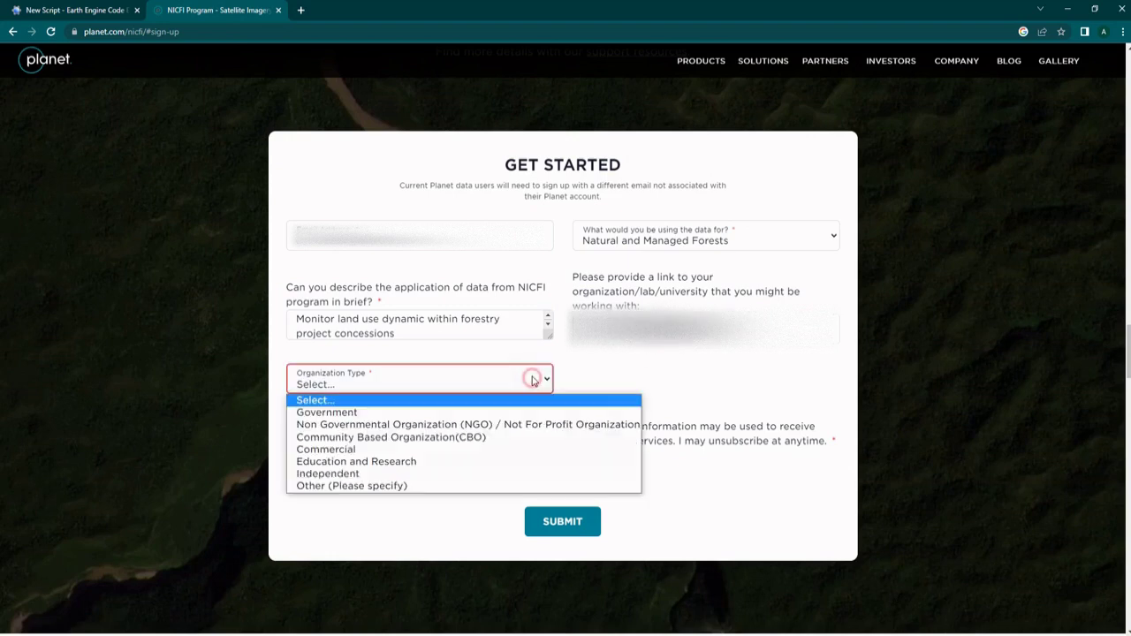
{"action": "left_click", "coordinate": [498, 470]}
Agree to receive communications from Planet and submit the sign-up form, closing the confirmation message
{"action": "left_click", "coordinate": [295, 429]}
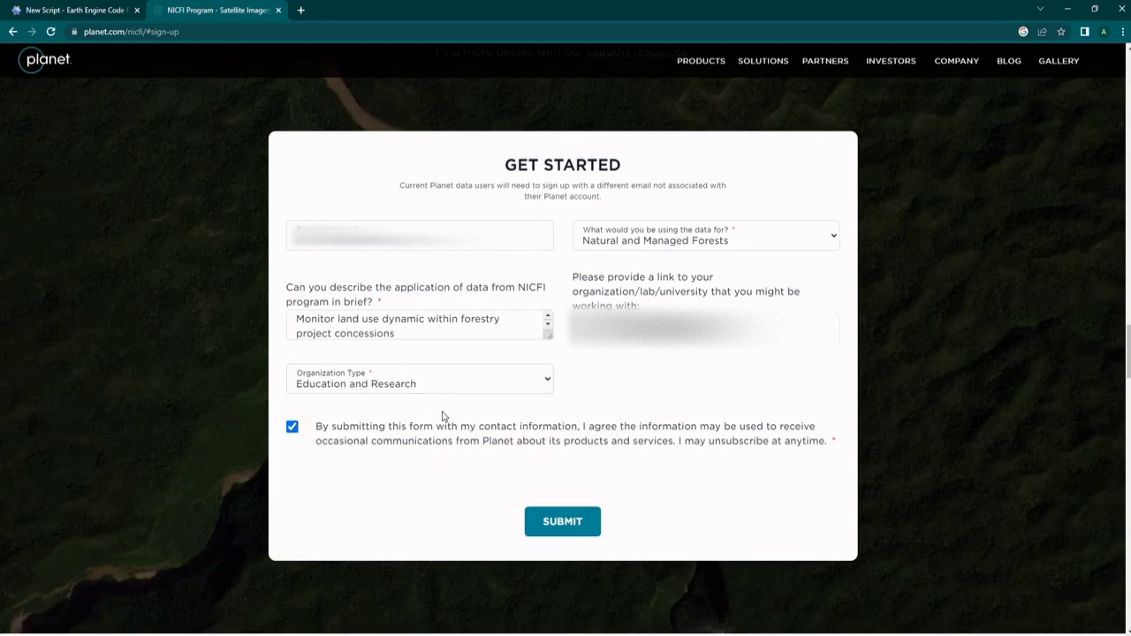
{"action": "left_click", "coordinate": [513, 389]}
{"action": "left_click", "coordinate": [501, 429]}
{"action": "left_click", "coordinate": [559, 528]}
{"action": "left_click", "coordinate": [523, 375]}
{"action": "left_click", "coordinate": [597, 329]}
{"action": "left_click", "coordinate": [598, 382]}
{"action": "left_click", "coordinate": [597, 435]}
{"action": "left_click", "coordinate": [656, 439]}
{"action": "left_click", "coordinate": [652, 381]}
{"action": "left_click", "coordinate": [709, 492]}
{"action": "left_click", "coordinate": [573, 368]}
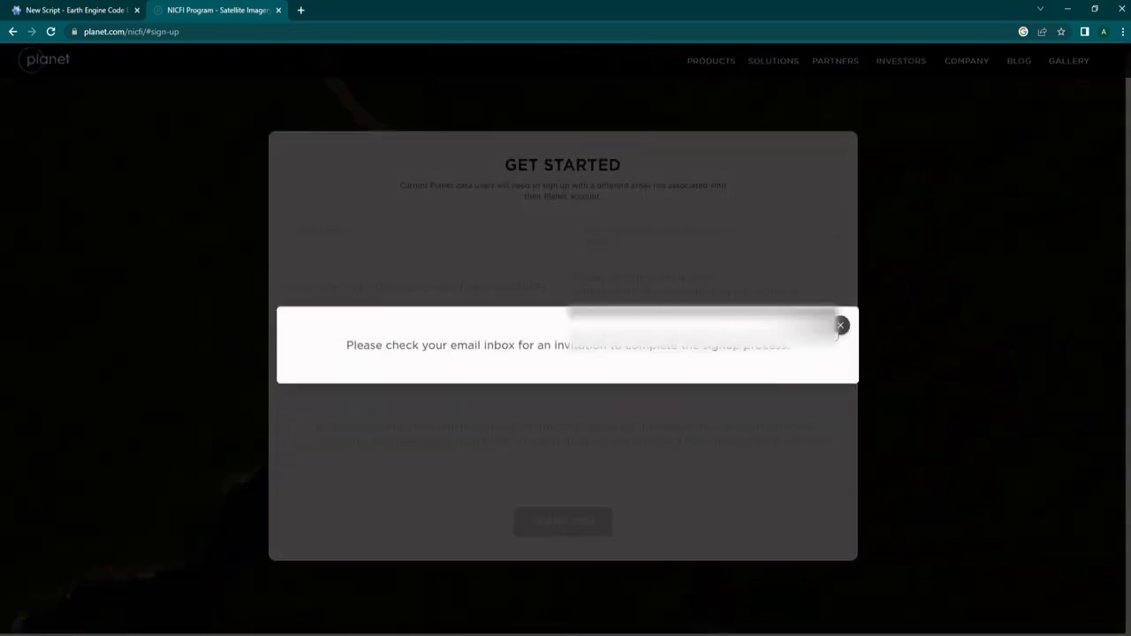
{"action": "left_click", "coordinate": [839, 327]}
{"action": "scroll", "coordinate": [608, 460], "scroll_direction": "down", "scroll_amount": 2}
{"action": "scroll", "coordinate": [566, 366], "scroll_direction": "up", "scroll_amount": 2}
Open Gmail in a new browser tab and follow the unique profile link in the Planet activation e-mail
{"action": "left_click", "coordinate": [301, 12]}
{"action": "type", "text": "g"}
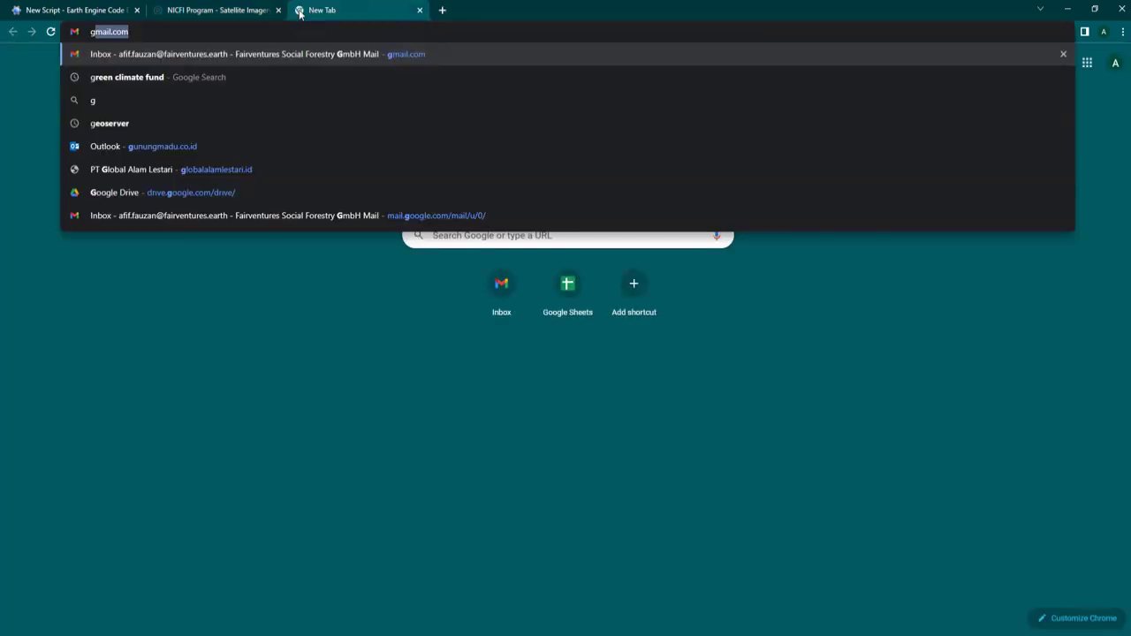
{"action": "key", "text": "Return"}
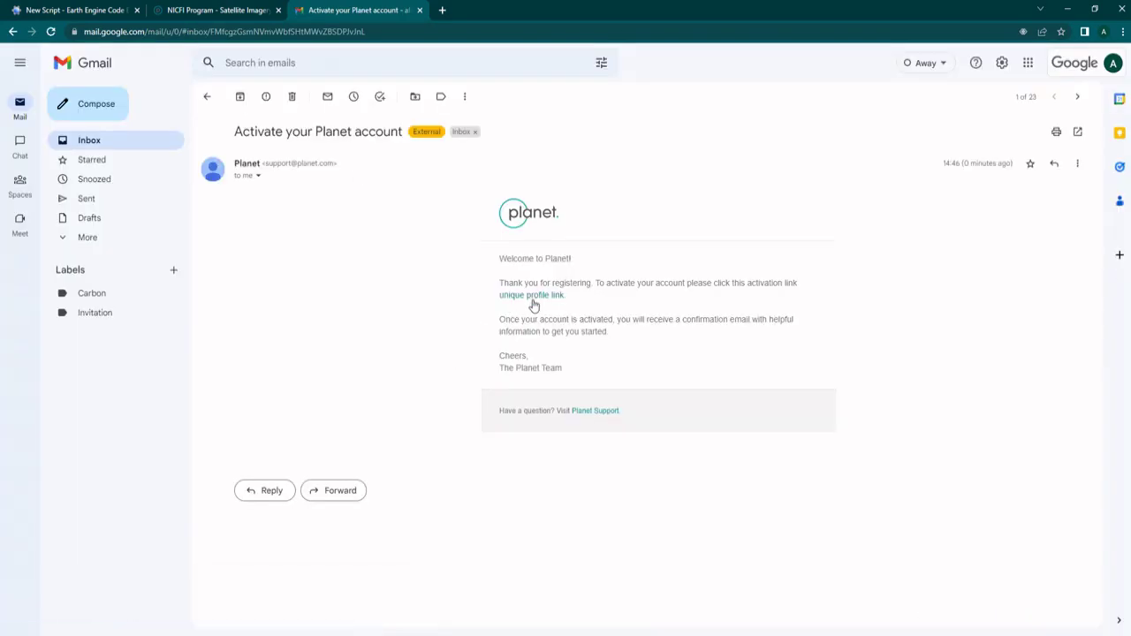
{"action": "left_click", "coordinate": [533, 302]}
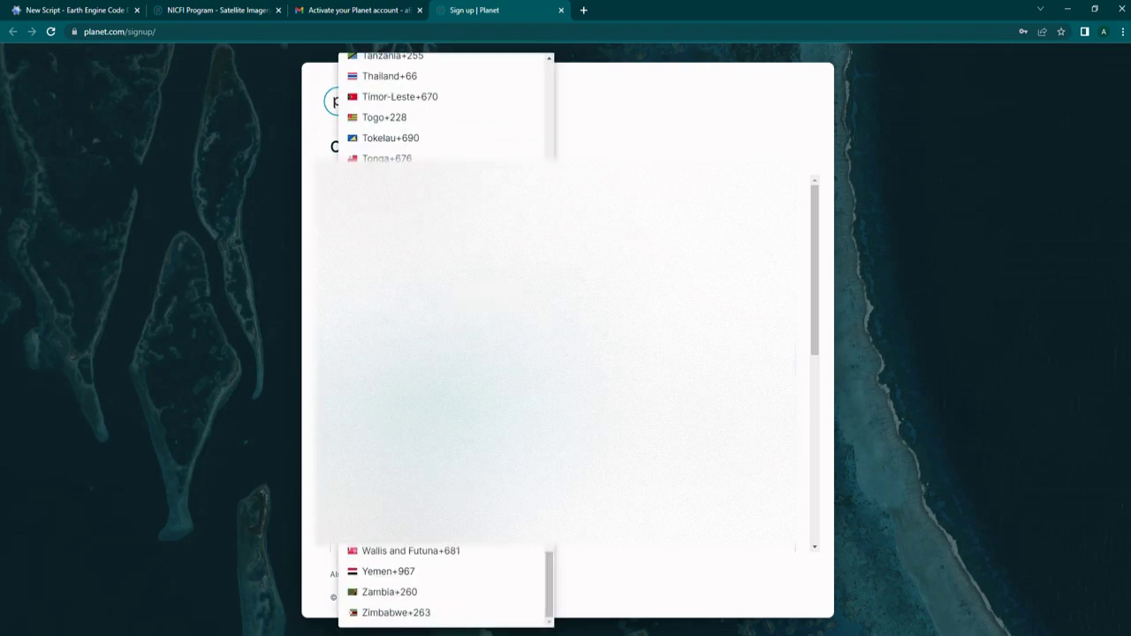
Choose the phone country code and set the country to Netherlands in the Create Account form
{"action": "scroll", "coordinate": [447, 344], "scroll_direction": "up", "scroll_amount": 5}
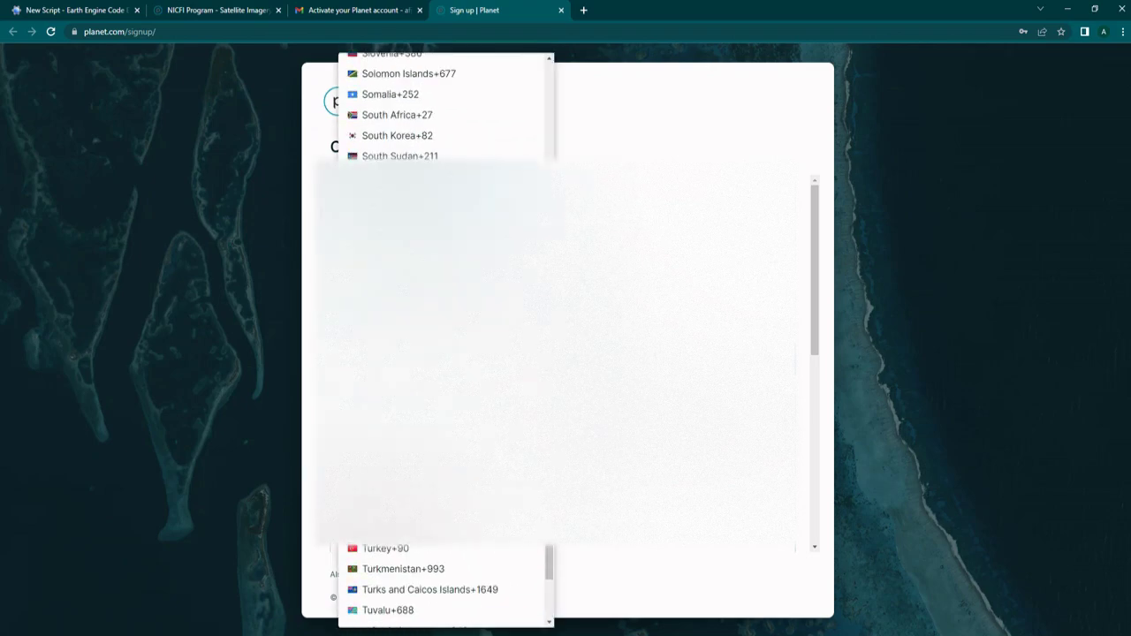
{"action": "key", "text": "Escape"}
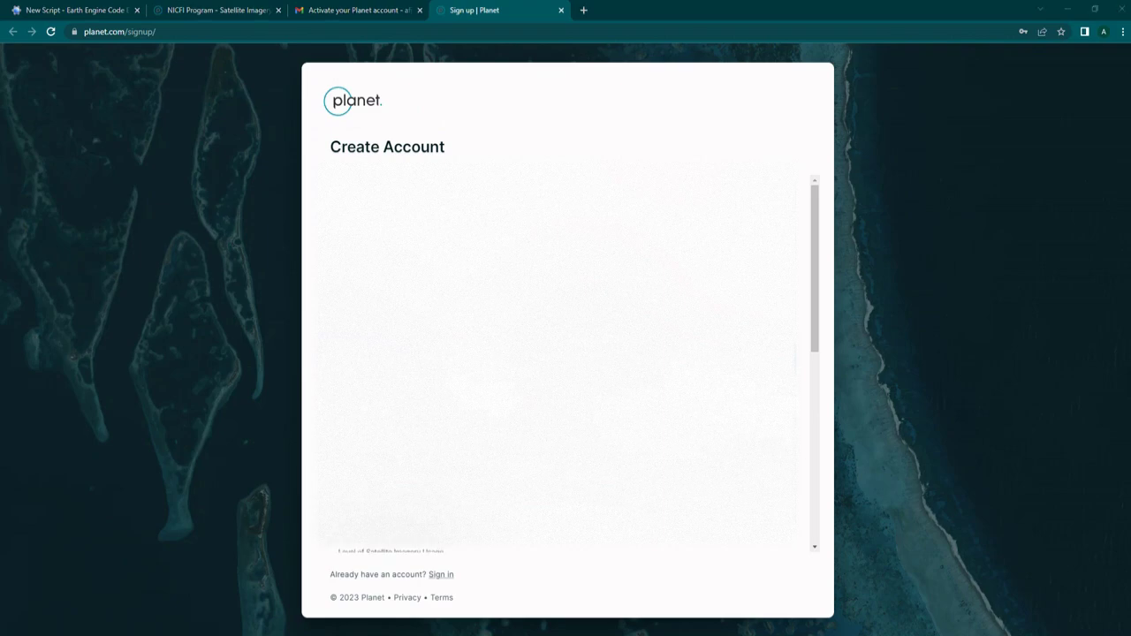
{"action": "scroll", "coordinate": [563, 363], "scroll_direction": "down", "scroll_amount": 1}
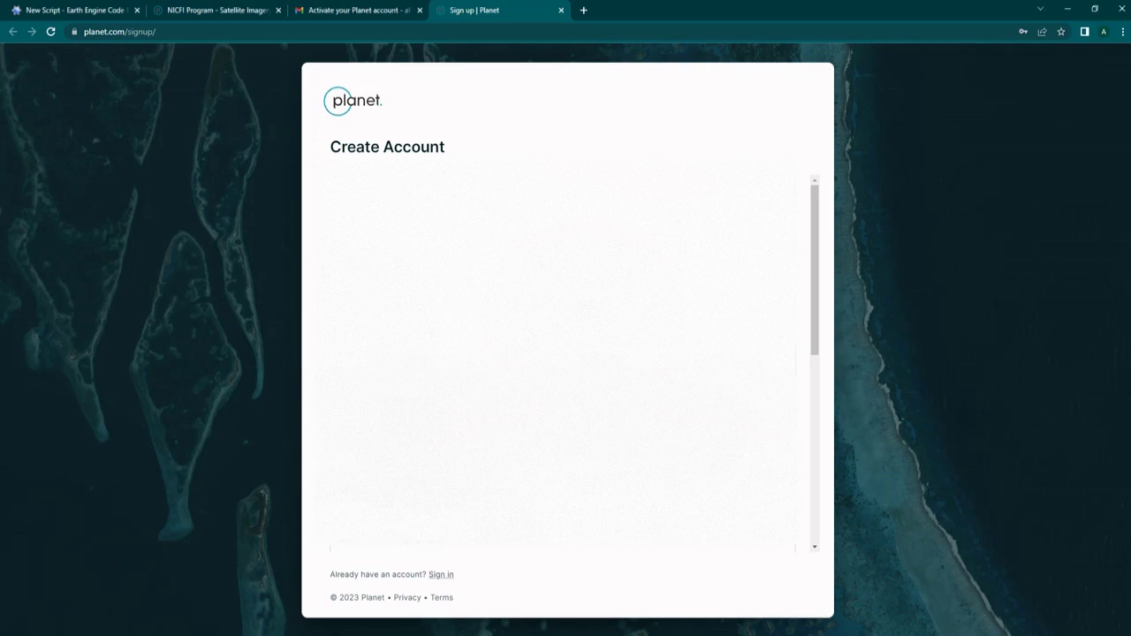
{"action": "left_click", "coordinate": [437, 428]}
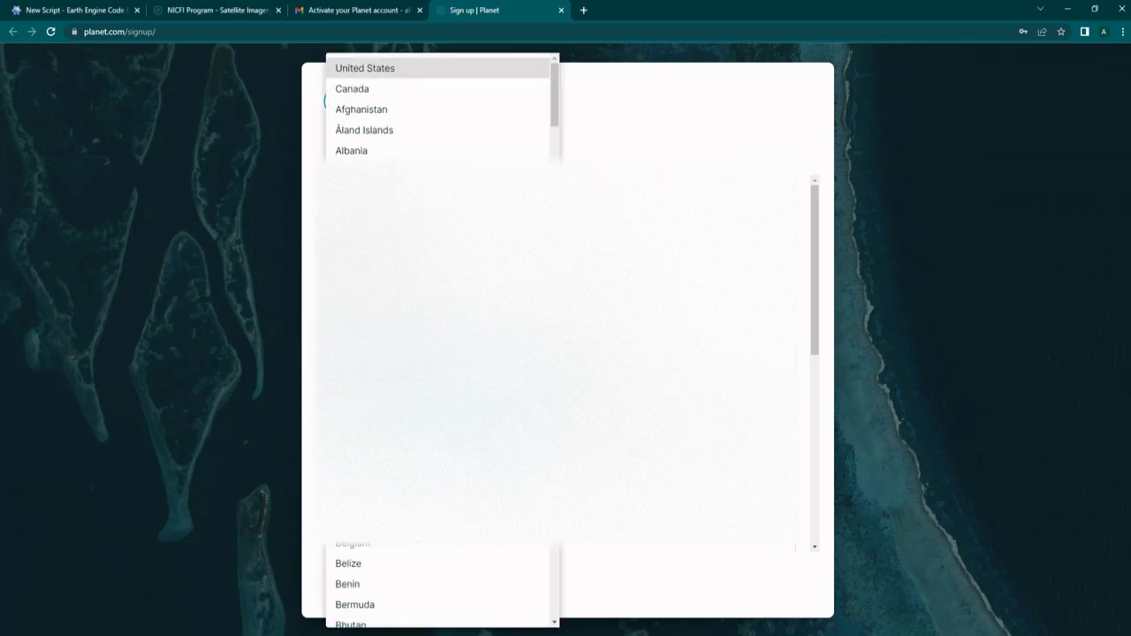
{"action": "left_click", "coordinate": [433, 394]}
{"action": "scroll", "coordinate": [563, 362], "scroll_direction": "down", "scroll_amount": 2}
{"action": "left_click", "coordinate": [433, 416]}
{"action": "scroll", "coordinate": [432, 428], "scroll_direction": "down", "scroll_amount": 20}
{"action": "scroll", "coordinate": [442, 345], "scroll_direction": "down", "scroll_amount": 17}
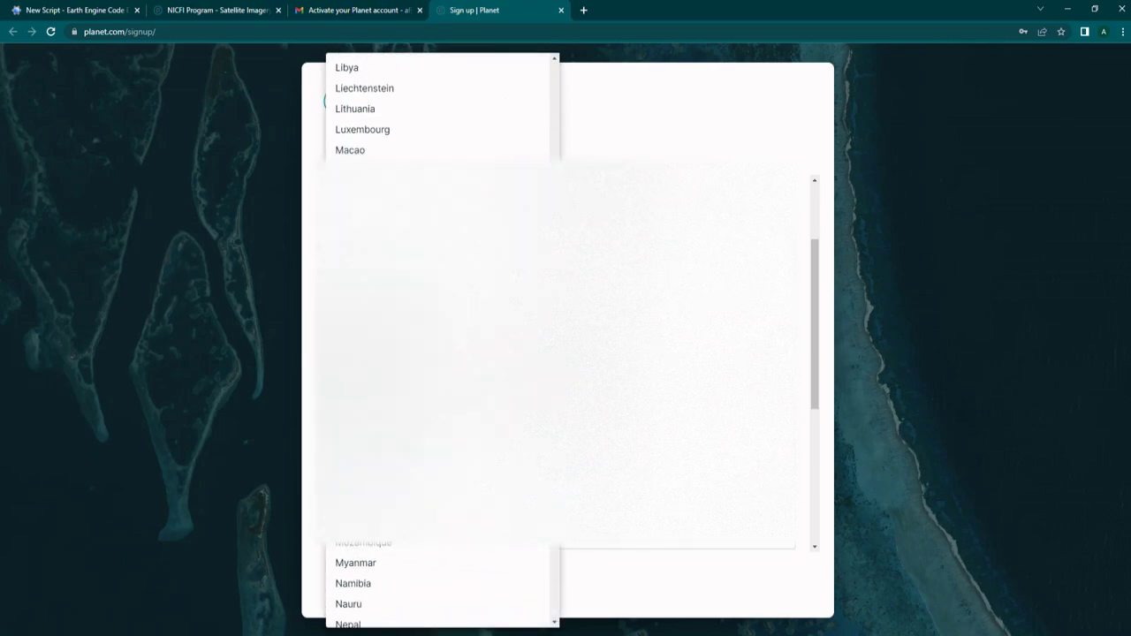
{"action": "scroll", "coordinate": [442, 344], "scroll_direction": "up", "scroll_amount": 7}
{"action": "left_click", "coordinate": [415, 399]}
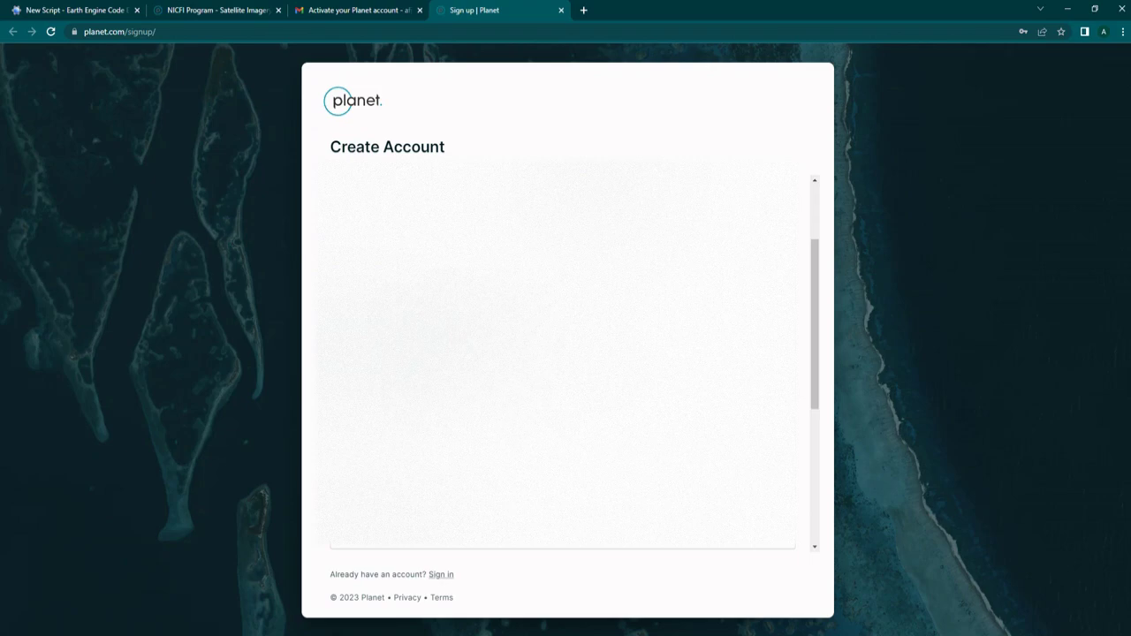
Choose the organization's industry and its subcategory in the Create Account form
{"action": "left_click", "coordinate": [442, 354]}
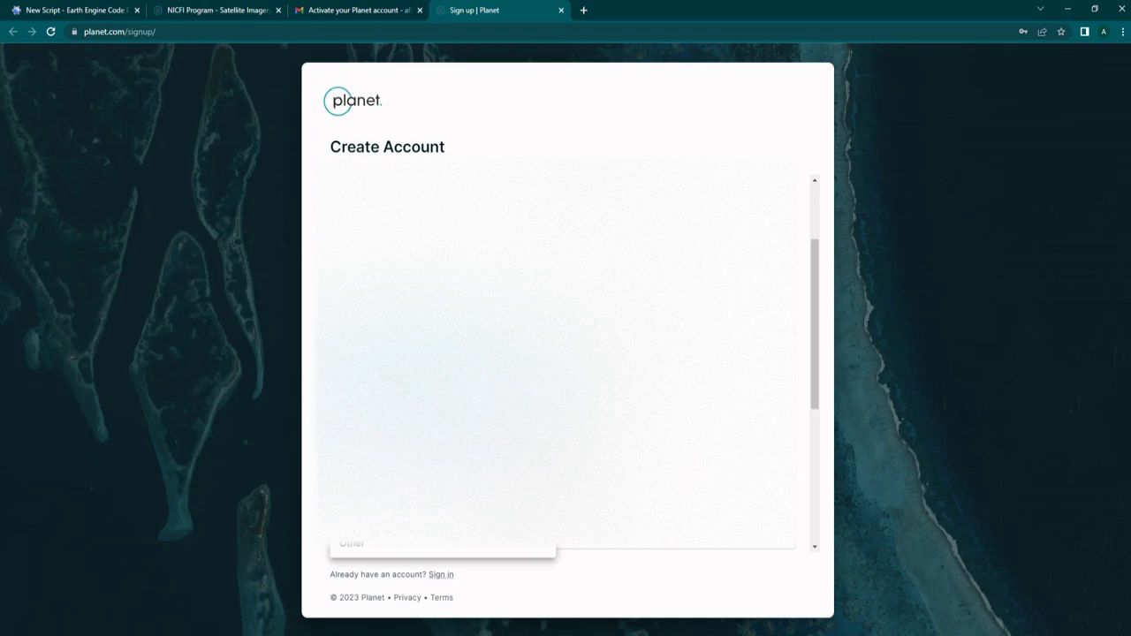
{"action": "left_click", "coordinate": [442, 380]}
{"action": "left_click", "coordinate": [681, 322]}
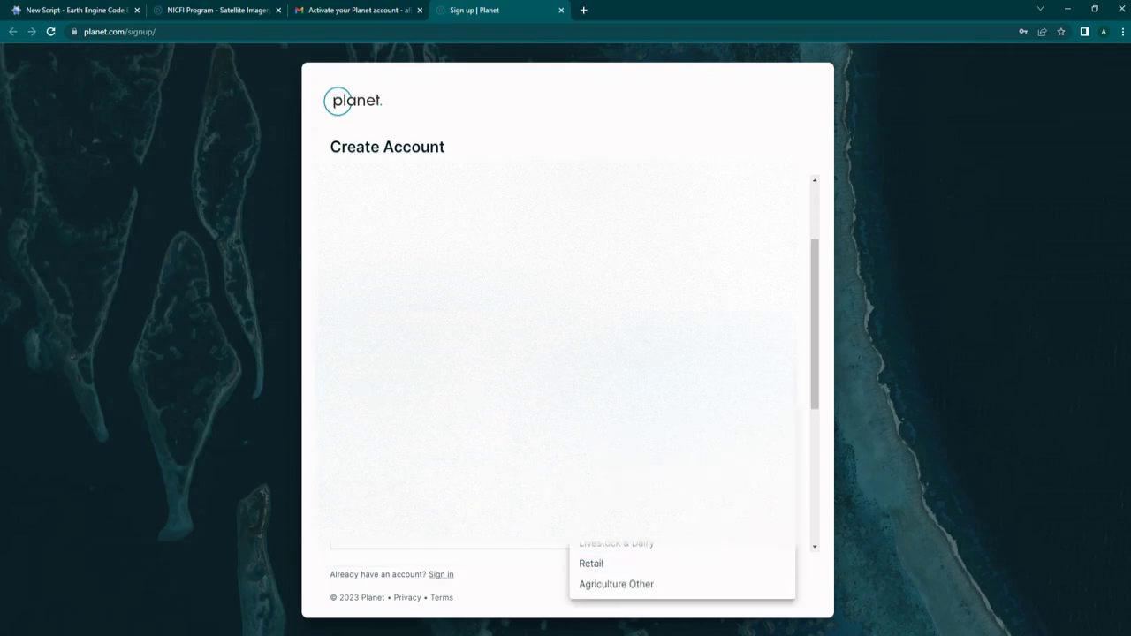
{"action": "left_click", "coordinate": [681, 442]}
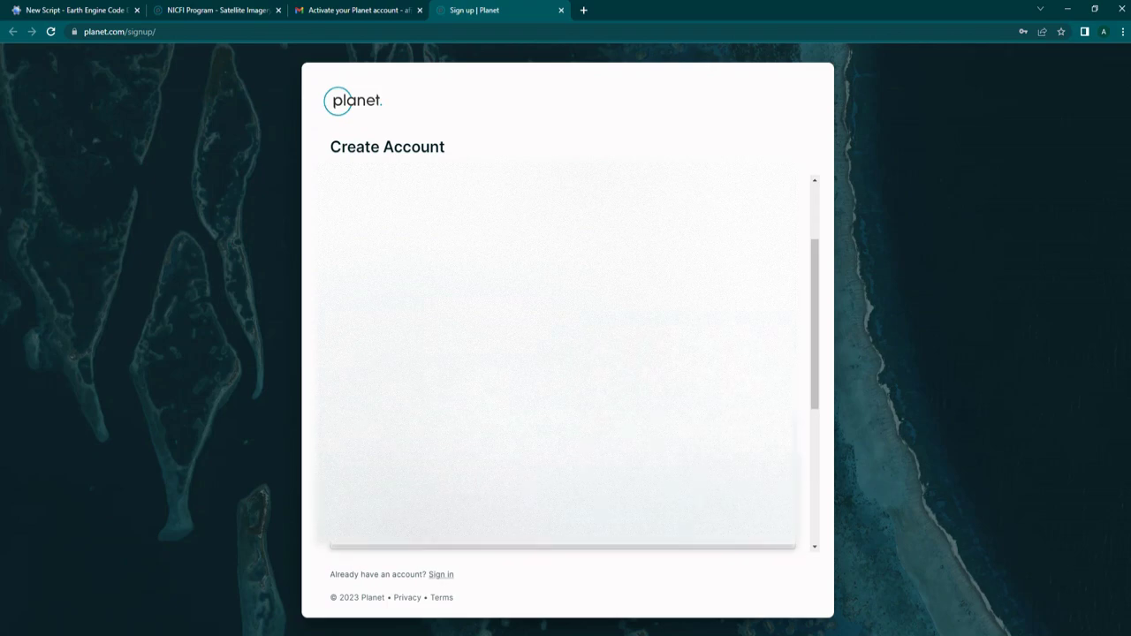
Set the intended use to "For personal research" and choose an answer for the following selection question
{"action": "left_click", "coordinate": [446, 503]}
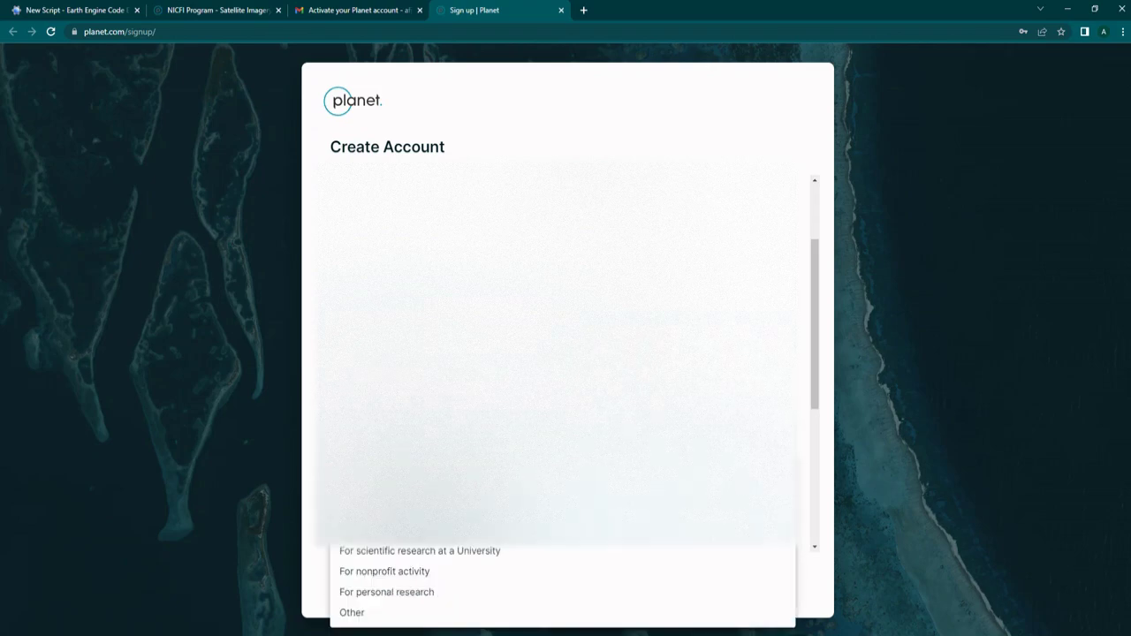
{"action": "left_click", "coordinate": [452, 598]}
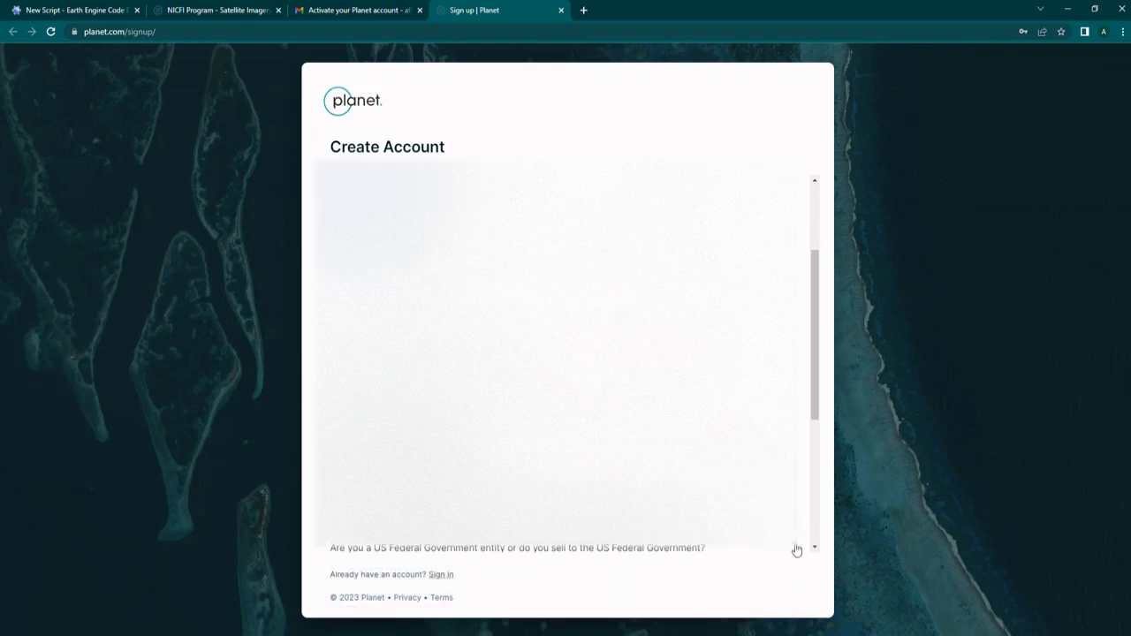
{"action": "left_click", "coordinate": [791, 551]}
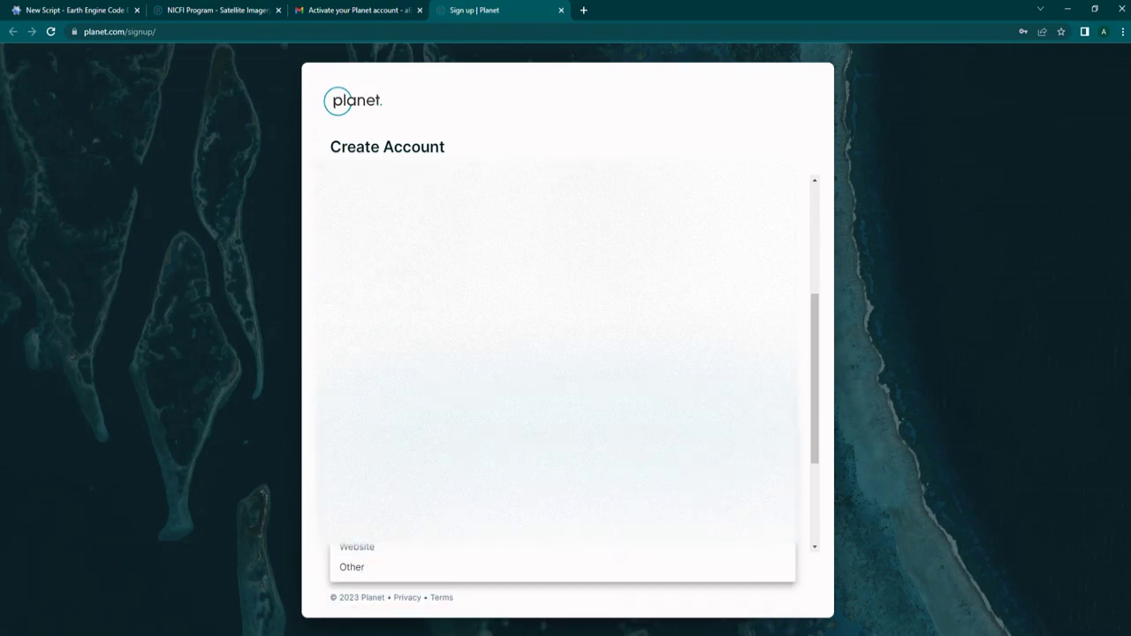
{"action": "left_click", "coordinate": [361, 527]}
Submit the account registration and save the new login to the Google account's password manager
{"action": "scroll", "coordinate": [745, 546], "scroll_direction": "down", "scroll_amount": 2}
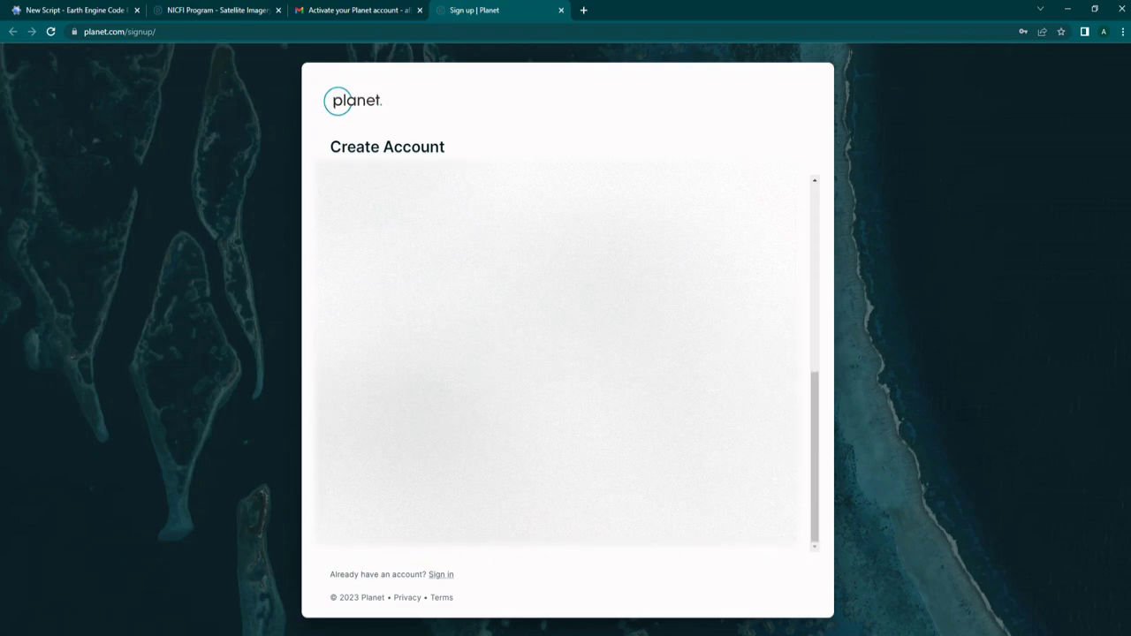
{"action": "left_click", "coordinate": [420, 523]}
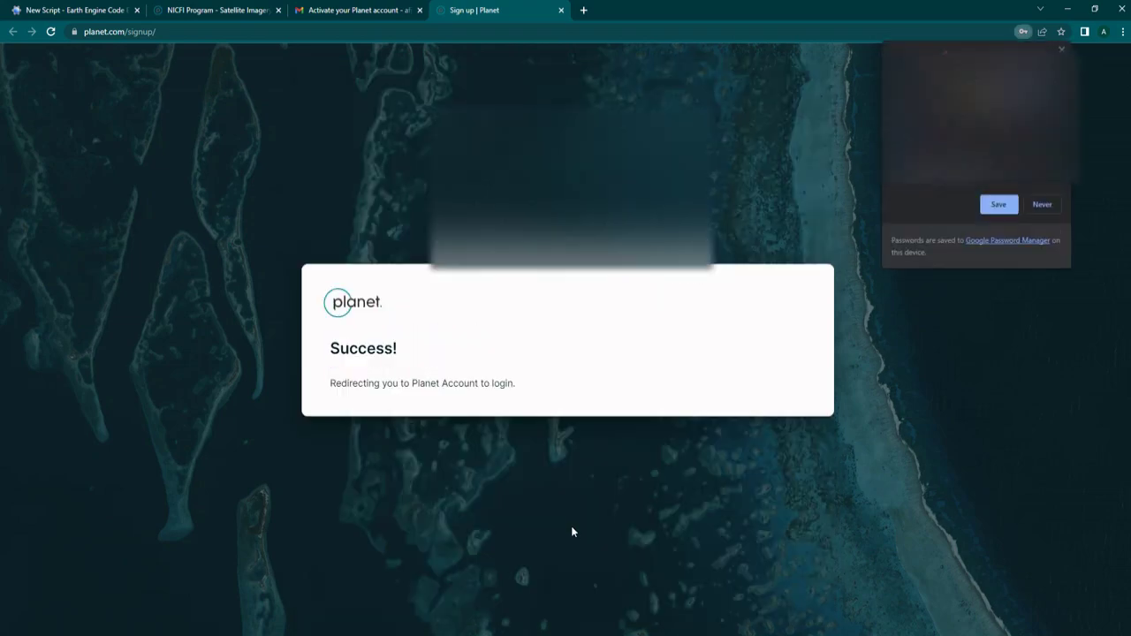
{"action": "left_click", "coordinate": [999, 204]}
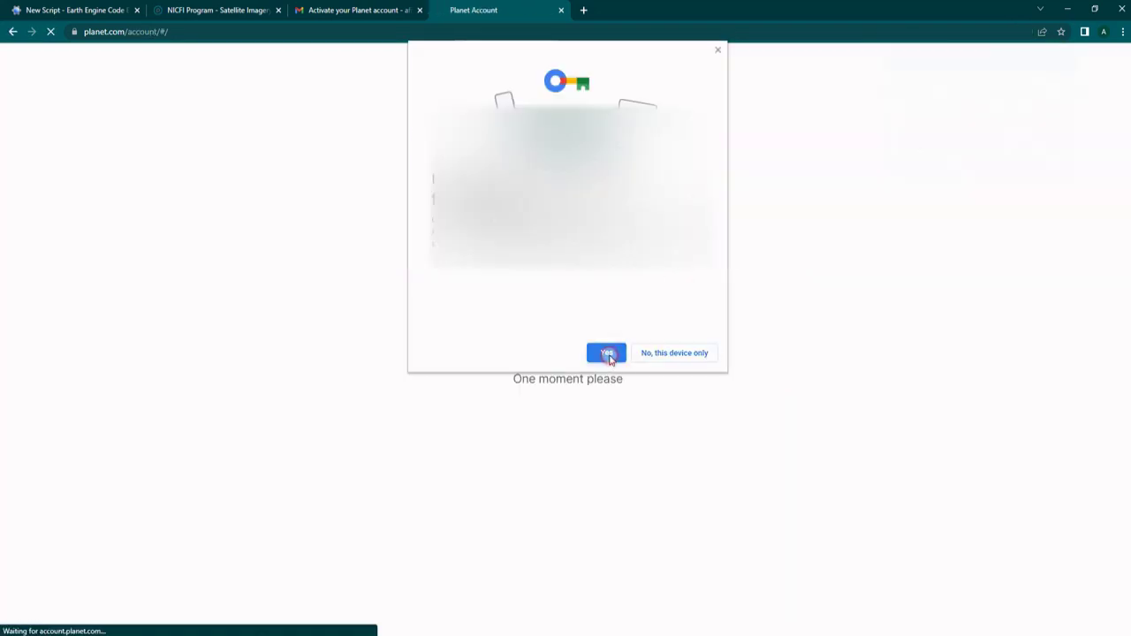
{"action": "left_click", "coordinate": [606, 352]}
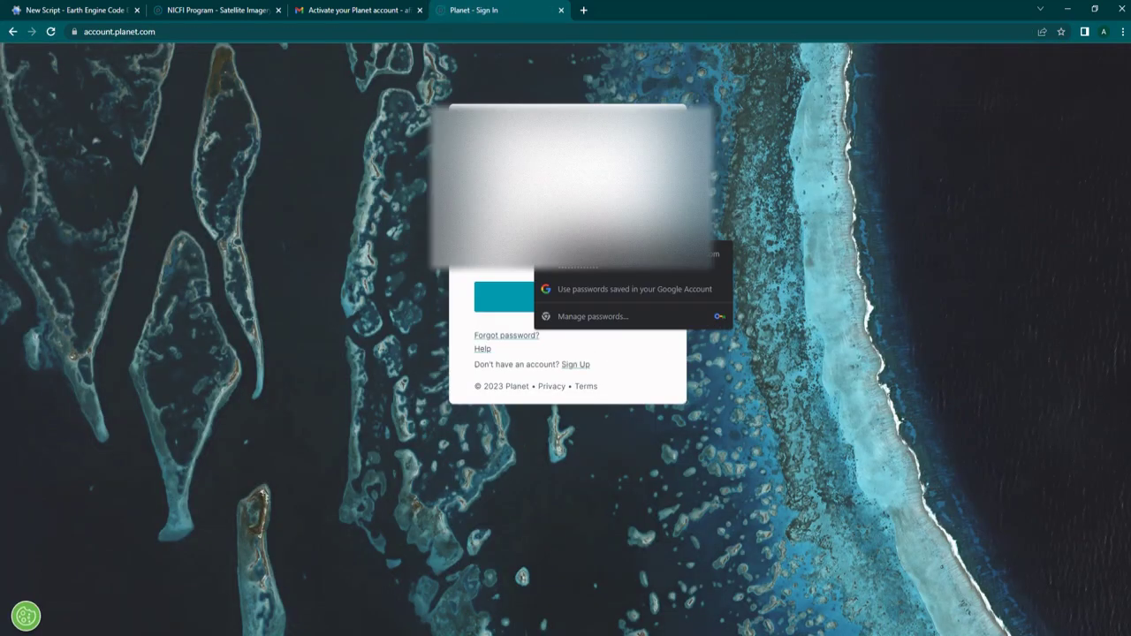
Sign in to the Planet account with the saved login and open the NICFI_Level_1 plan's details
{"action": "left_click", "coordinate": [556, 297]}
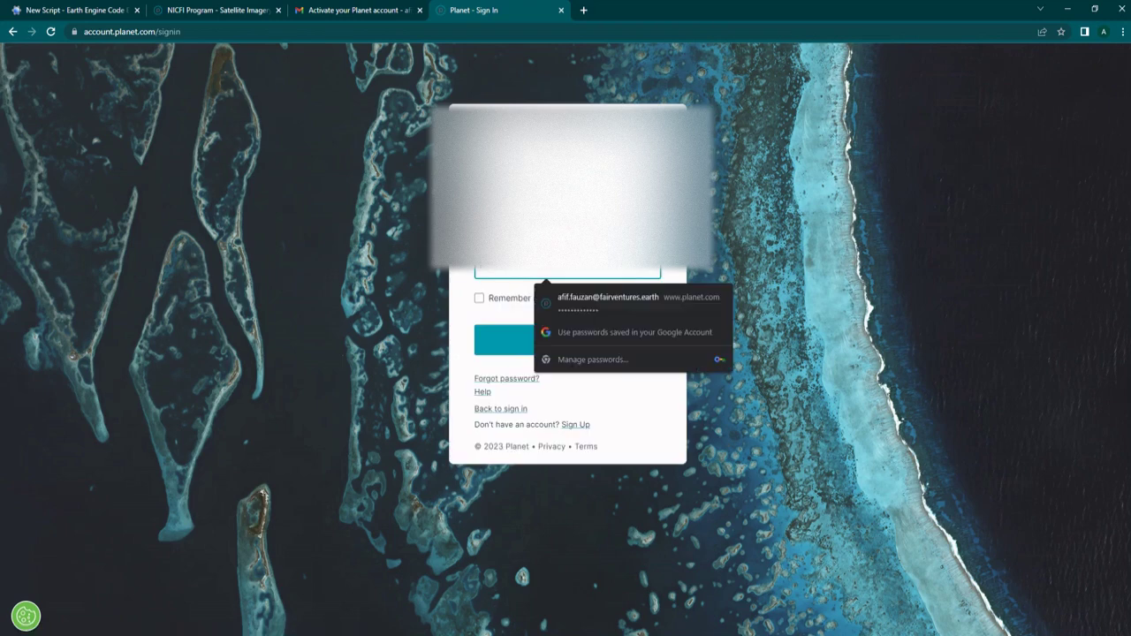
{"action": "left_click", "coordinate": [545, 343]}
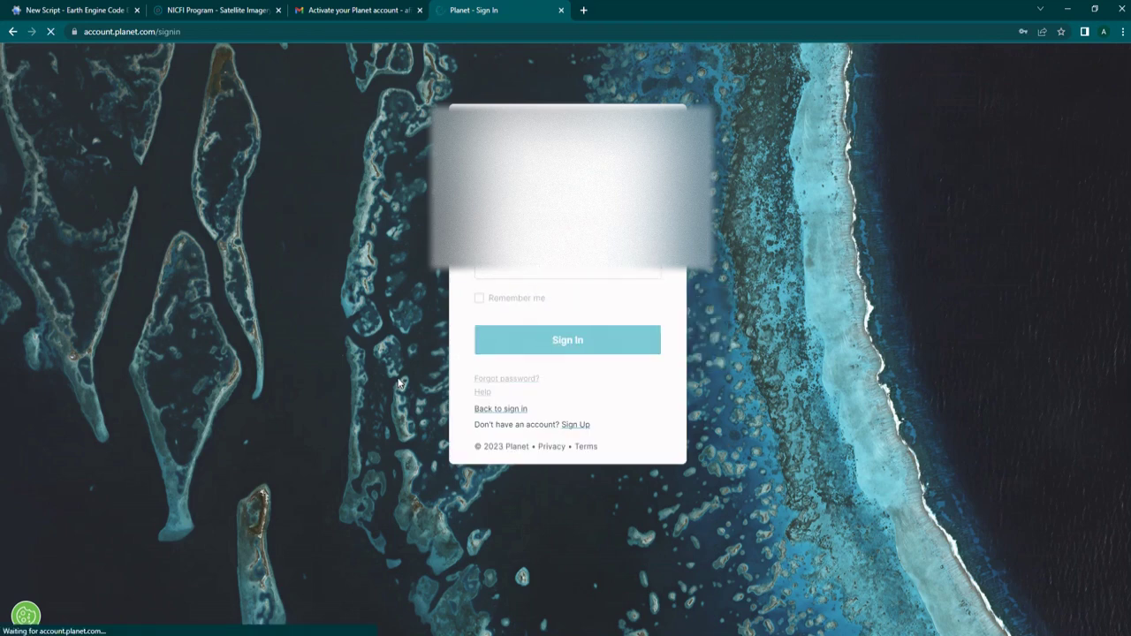
{"action": "scroll", "coordinate": [716, 517], "scroll_direction": "down", "scroll_amount": 4}
{"action": "scroll", "coordinate": [716, 517], "scroll_direction": "down", "scroll_amount": 15}
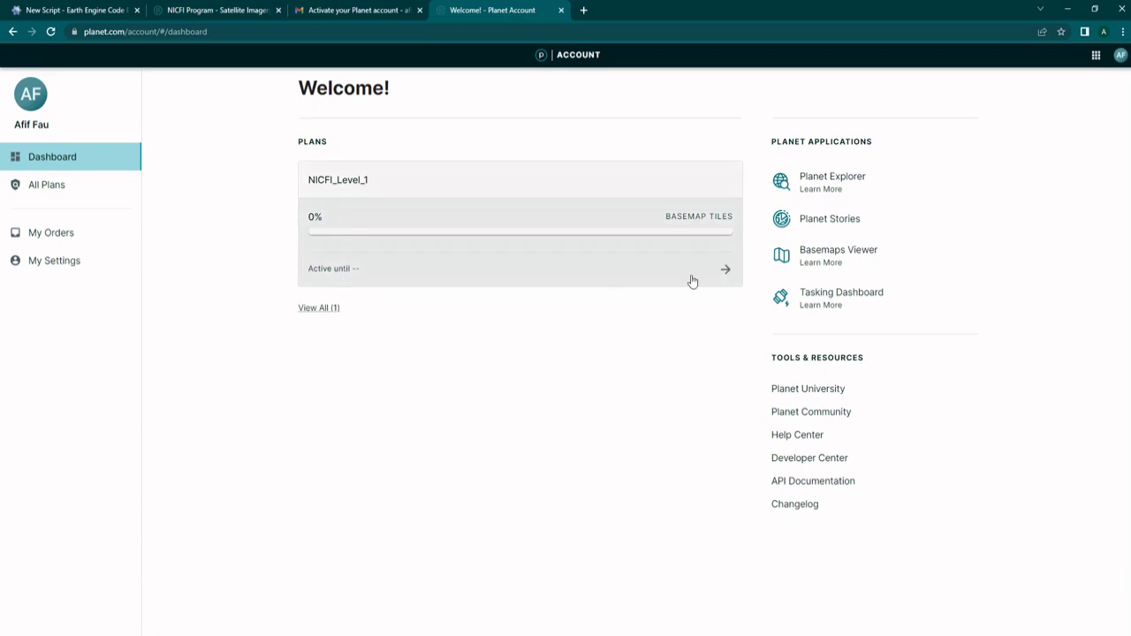
{"action": "left_click", "coordinate": [728, 272]}
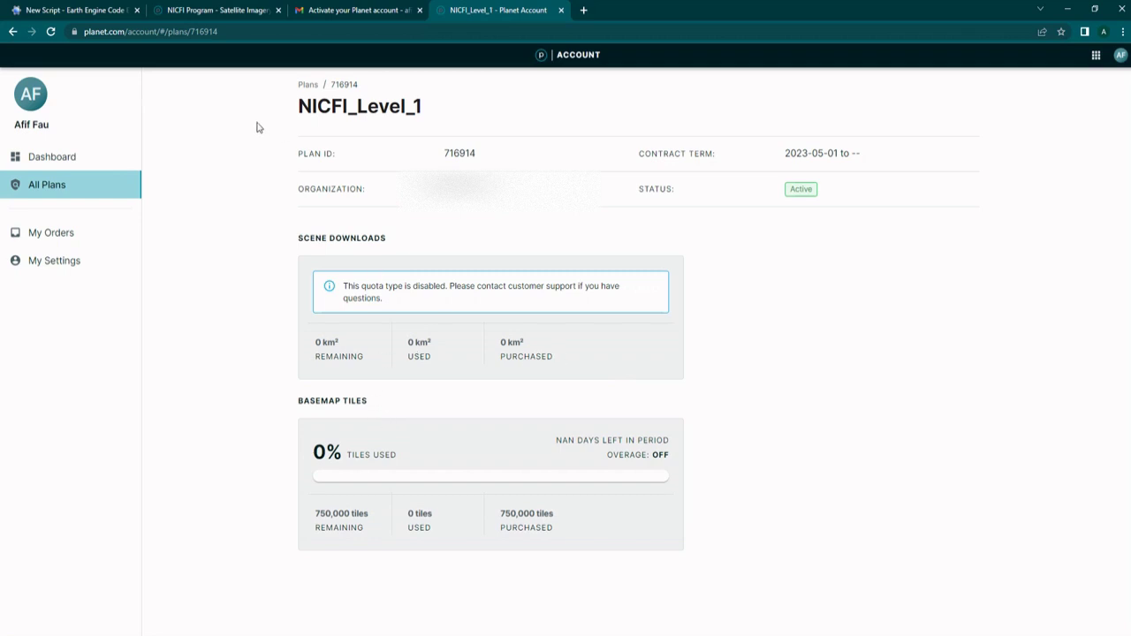
In the account's My Settings, connect the Tropical Asia mosaics to Earth Engine, entering the GEE account email
{"action": "left_click", "coordinate": [78, 261]}
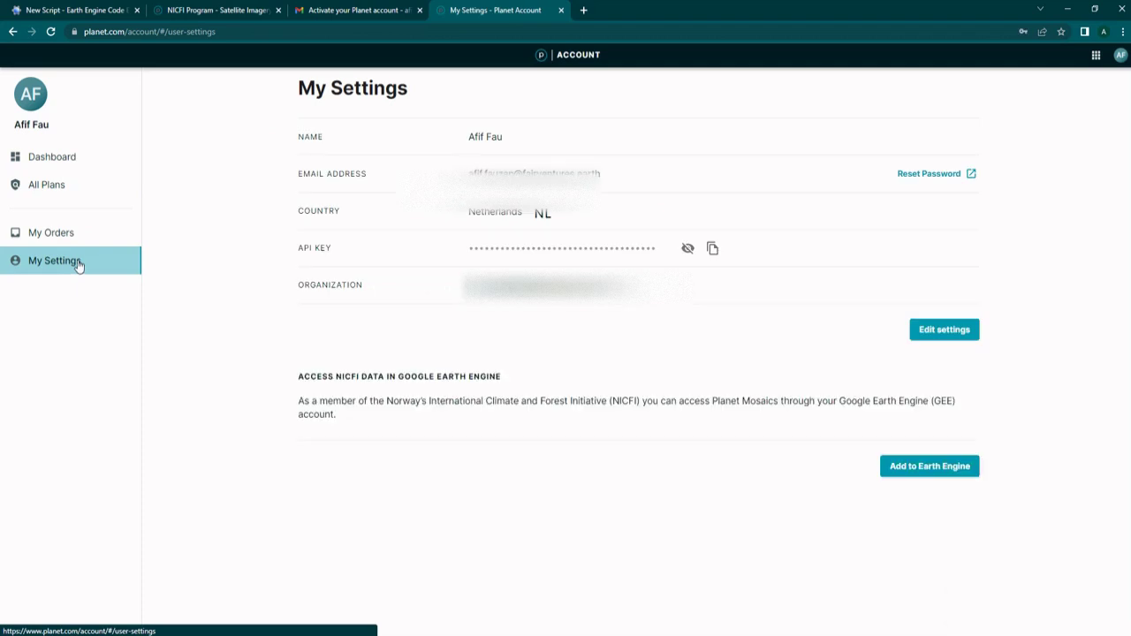
{"action": "left_click_drag", "start_coordinate": [295, 374], "coordinate": [518, 381]}
{"action": "left_click", "coordinate": [518, 387]}
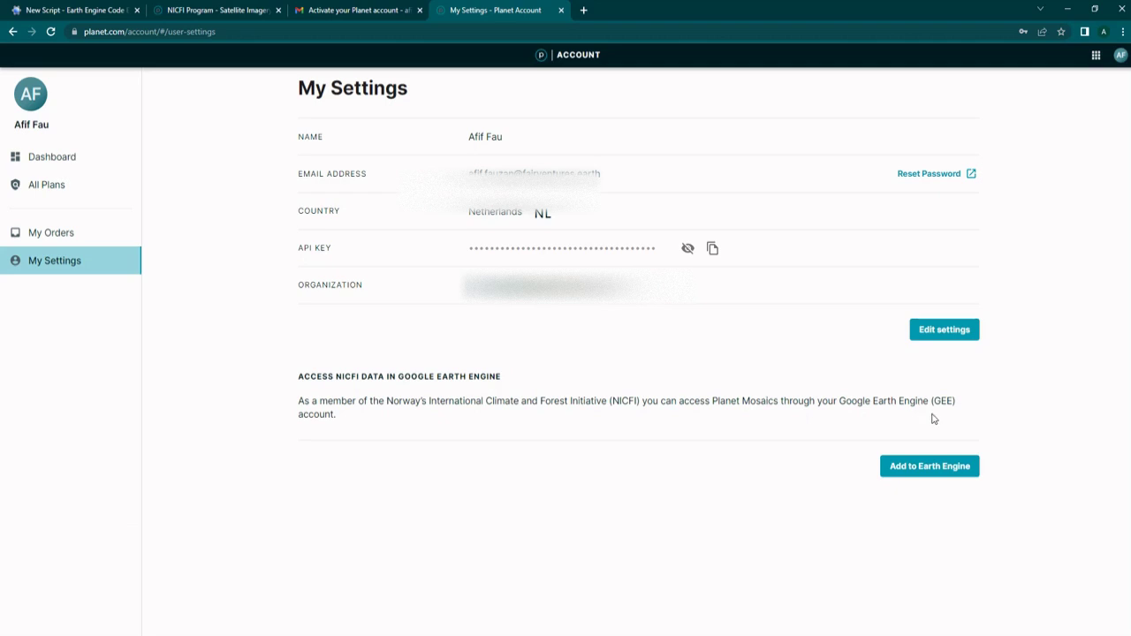
{"action": "left_click", "coordinate": [927, 466]}
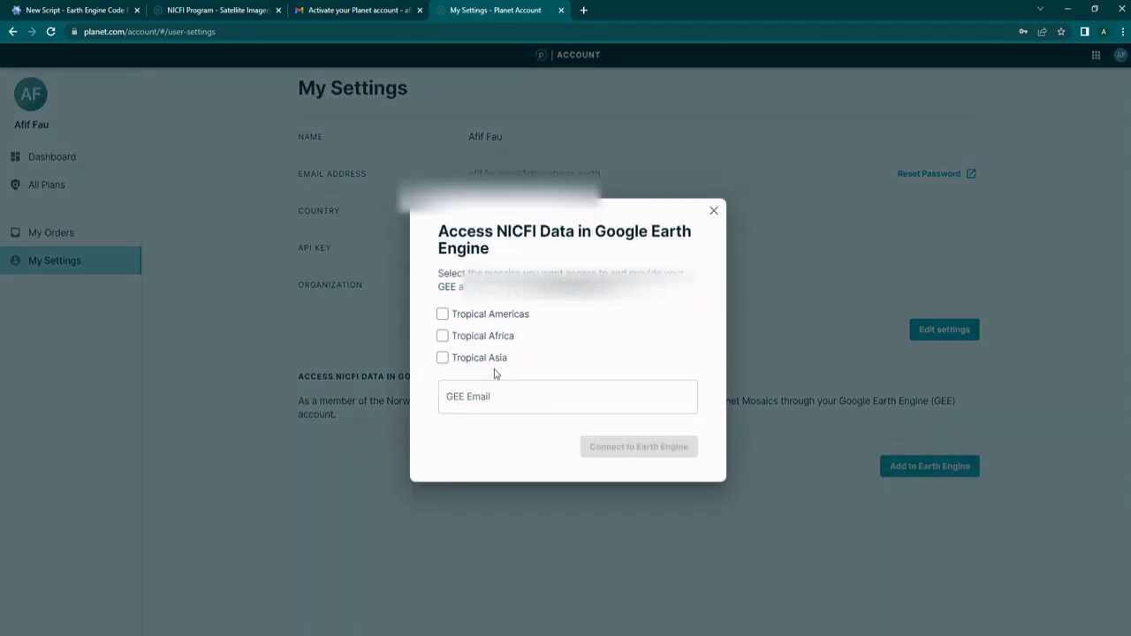
{"action": "left_click", "coordinate": [443, 358]}
{"action": "left_click", "coordinate": [469, 397]}
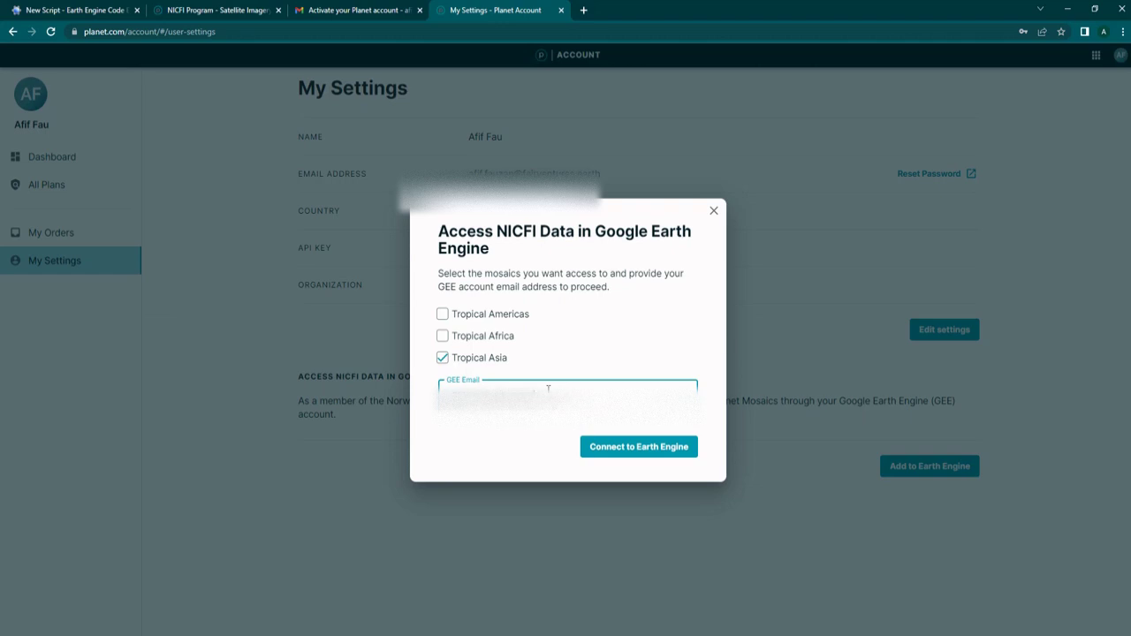
{"action": "left_click", "coordinate": [601, 442]}
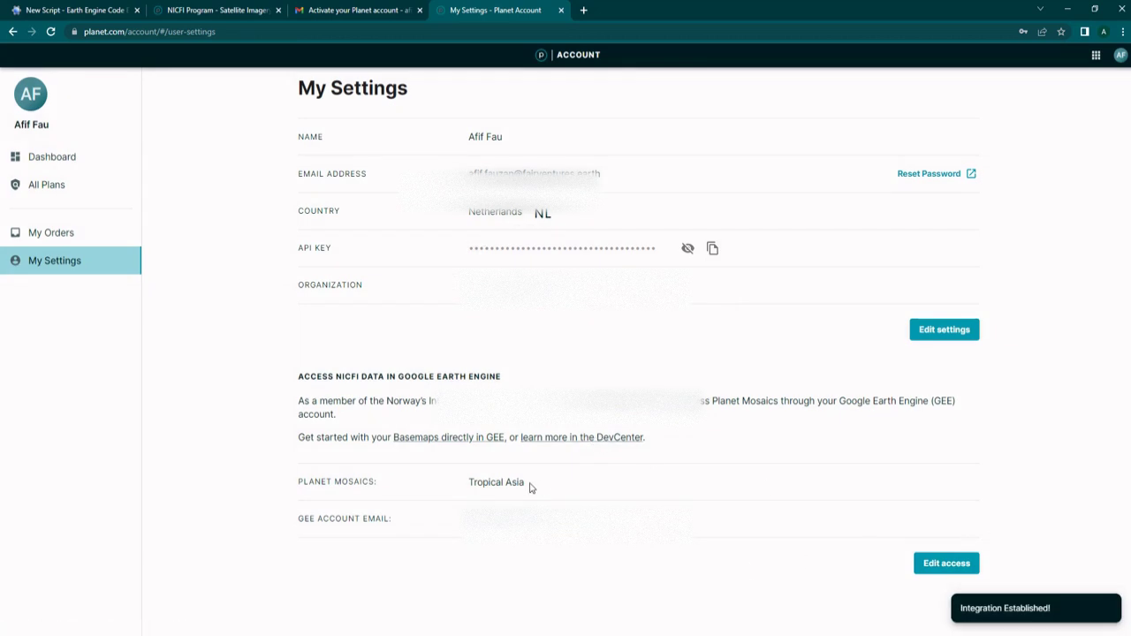
Edit the Earth Engine access to add the Tropical Americas and Tropical Africa mosaics and update the connection
{"action": "left_click", "coordinate": [970, 567]}
{"action": "left_click", "coordinate": [442, 316]}
{"action": "left_click", "coordinate": [442, 336]}
{"action": "left_click", "coordinate": [672, 451]}
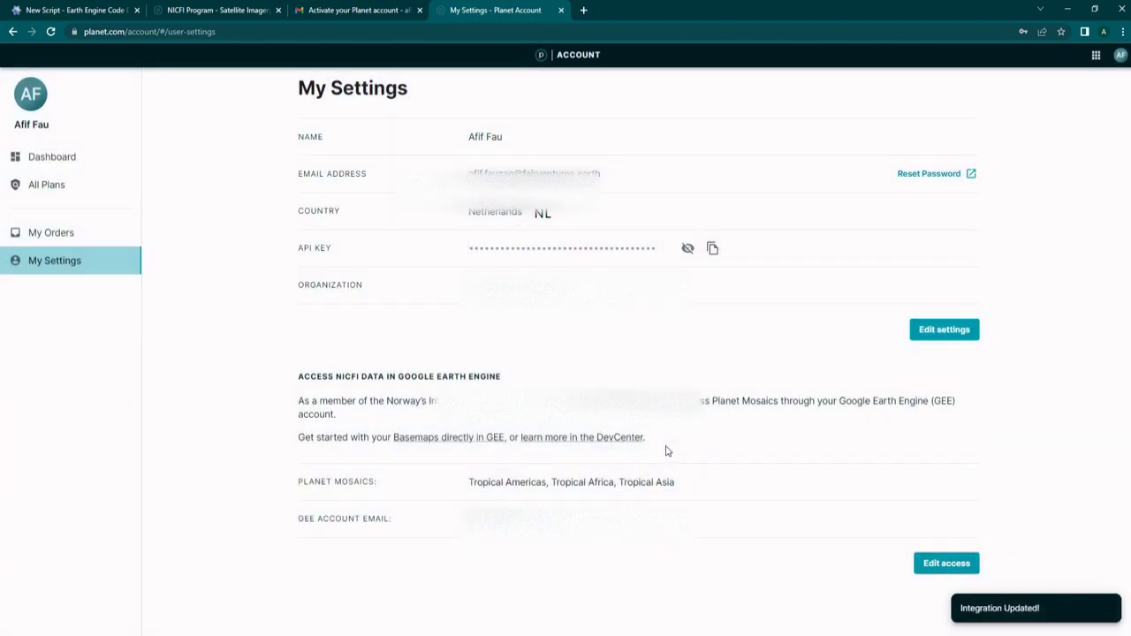
{"action": "left_click_drag", "start_coordinate": [679, 482], "coordinate": [467, 485]}
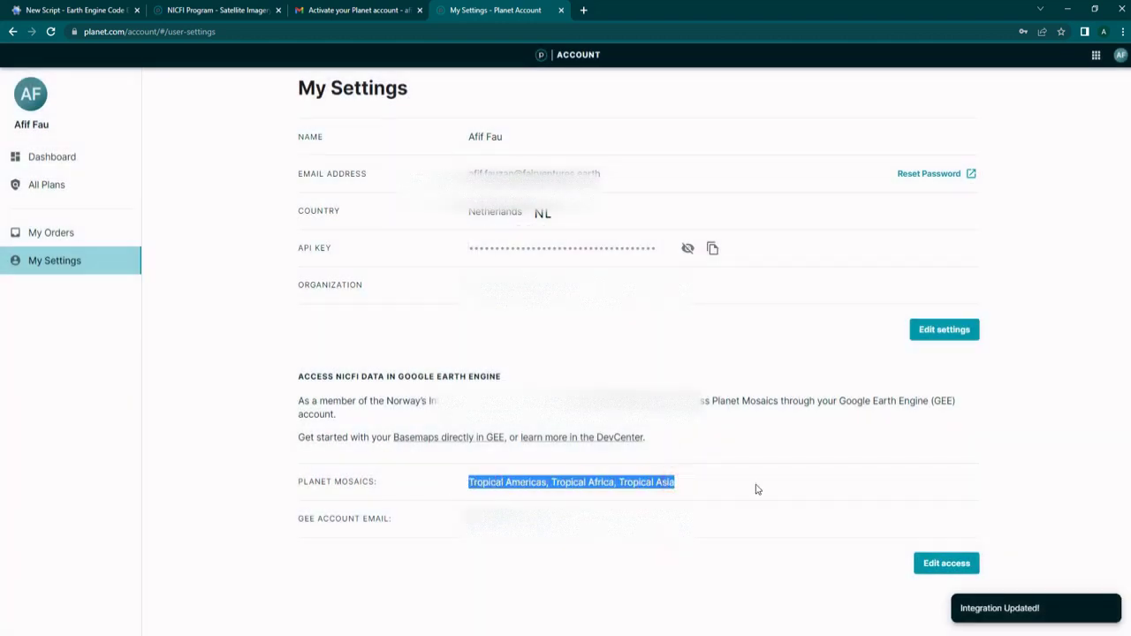
{"action": "left_click", "coordinate": [768, 485]}
Open the NICFI basemaps in the Earth Engine Data Catalog, dismiss its notices, and open the Tropical Asia dataset page
{"action": "left_click", "coordinate": [465, 438]}
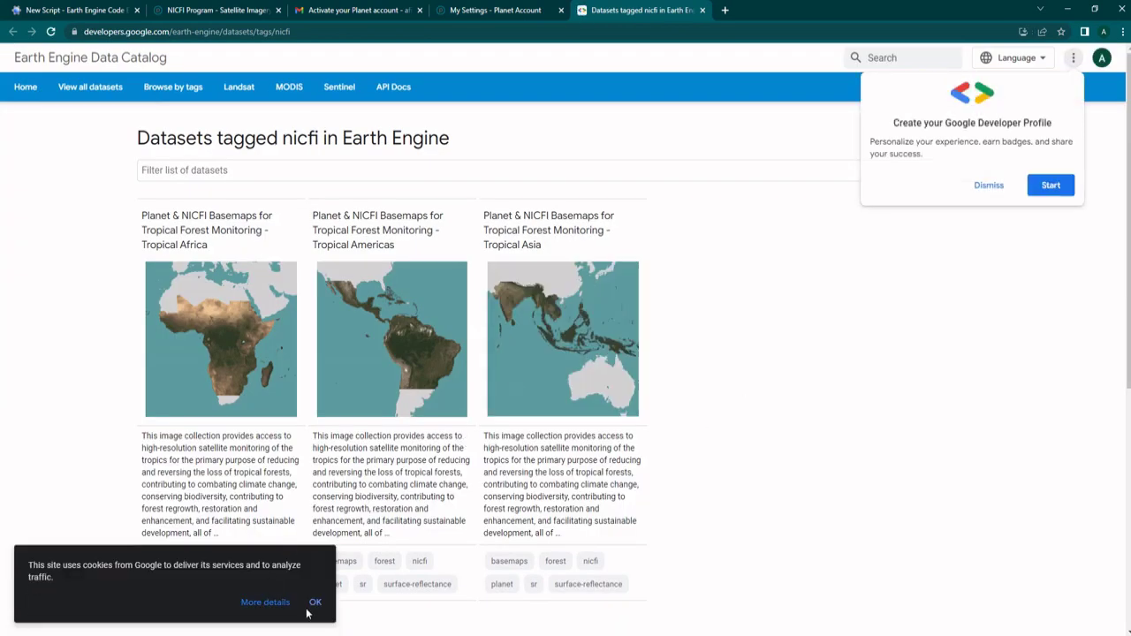
{"action": "left_click", "coordinate": [317, 612]}
{"action": "left_click", "coordinate": [994, 187]}
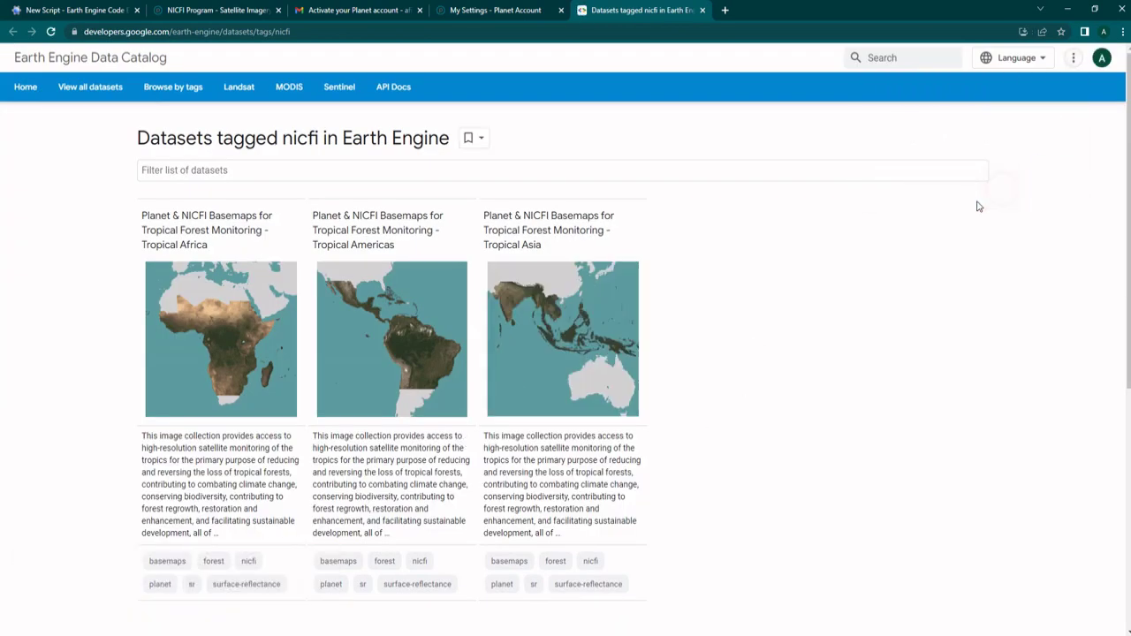
{"action": "left_click", "coordinate": [543, 246]}
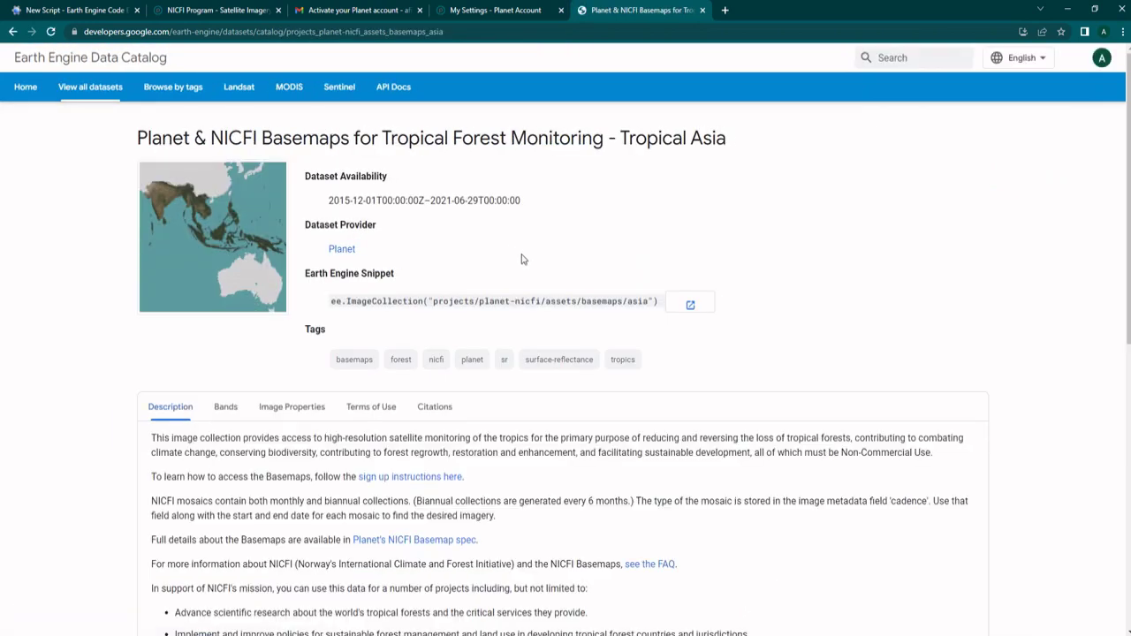
Look over the Tropical Asia dataset's description and try to open its snippet directly in Earth Engine
{"action": "scroll", "coordinate": [642, 318], "scroll_direction": "down", "scroll_amount": 3}
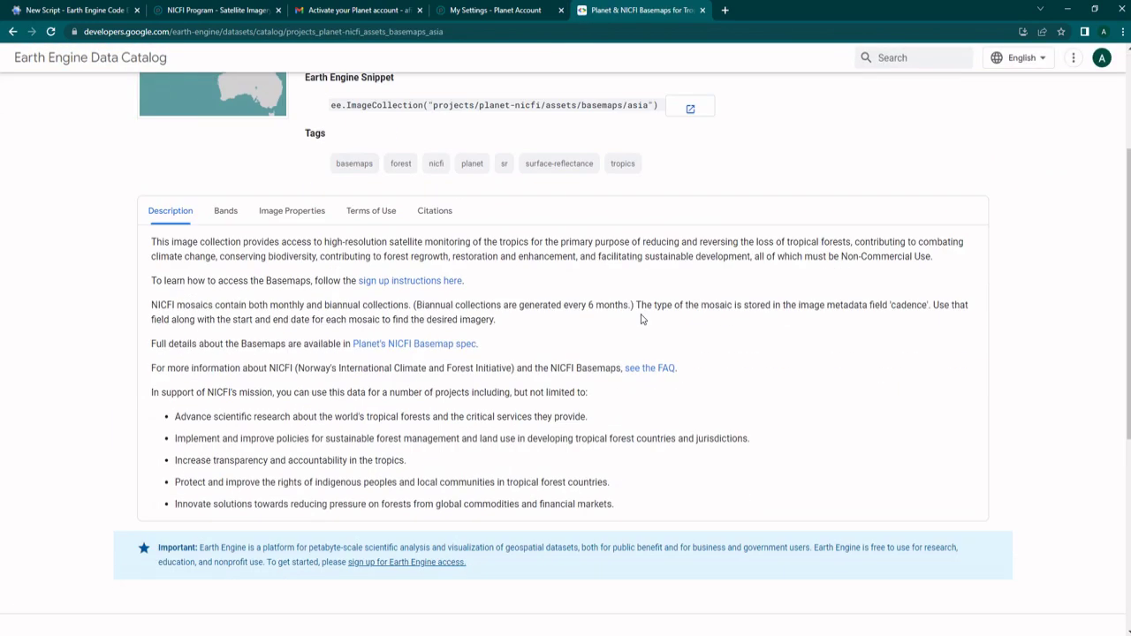
{"action": "scroll", "coordinate": [593, 325], "scroll_direction": "up", "scroll_amount": 3}
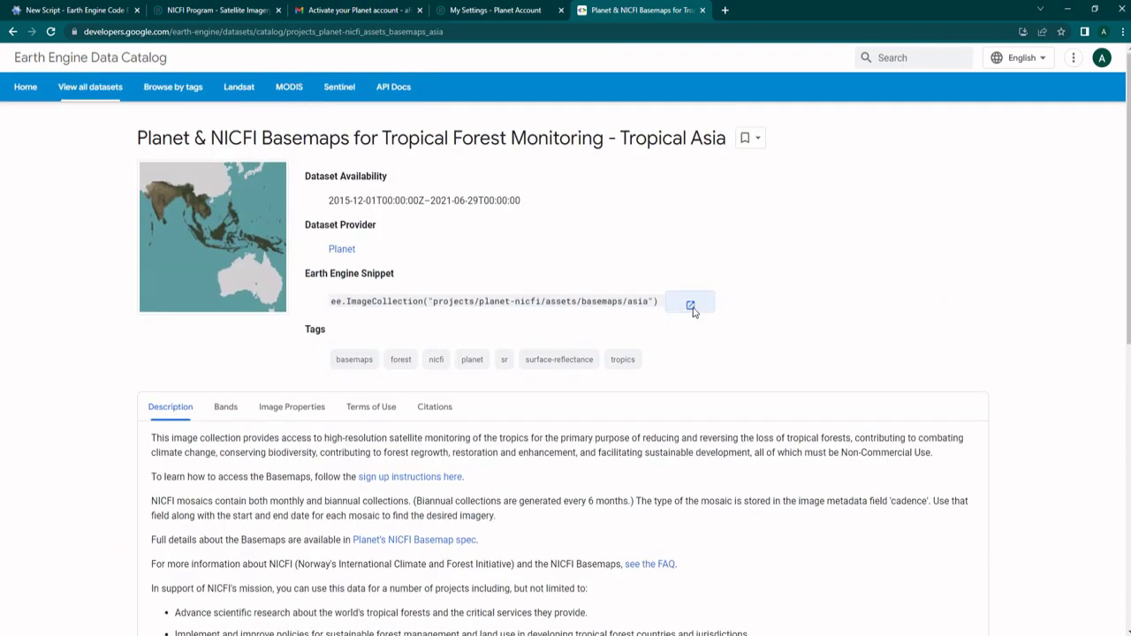
{"action": "scroll", "coordinate": [689, 313], "scroll_direction": "down", "scroll_amount": 7}
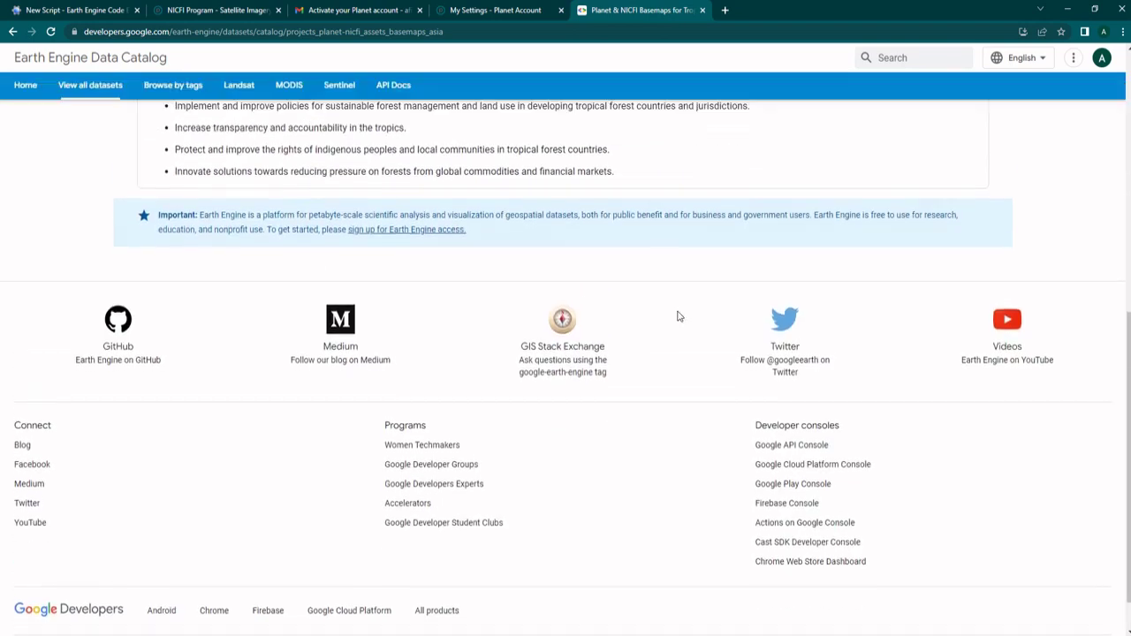
{"action": "scroll", "coordinate": [678, 317], "scroll_direction": "up", "scroll_amount": 5}
{"action": "left_click", "coordinate": [690, 149]}
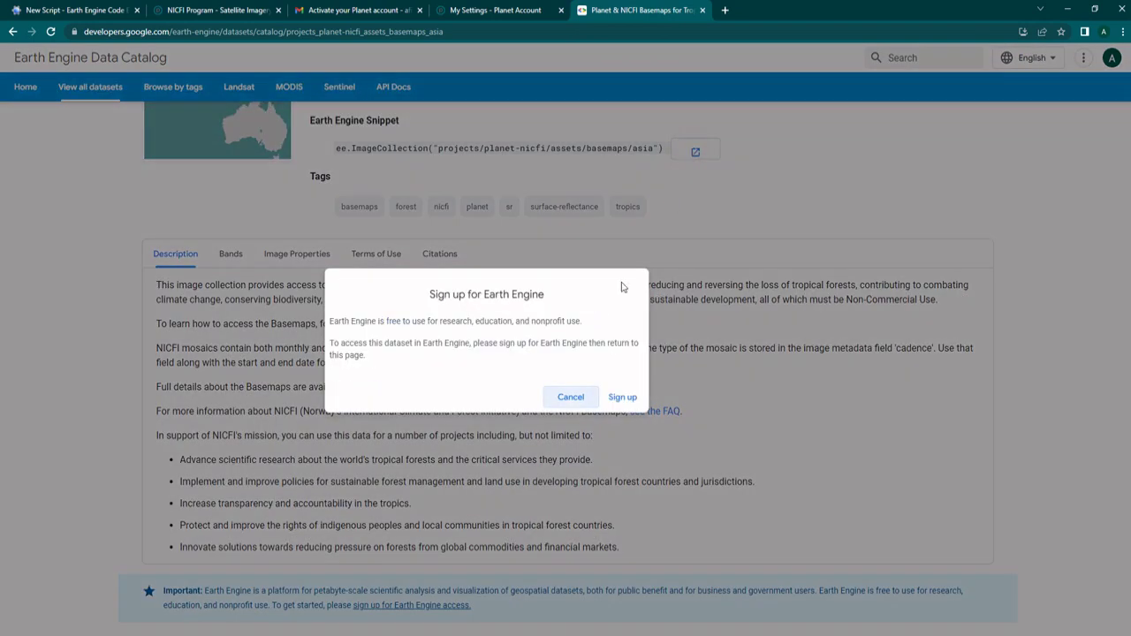
{"action": "left_click", "coordinate": [571, 396]}
{"action": "scroll", "coordinate": [594, 385], "scroll_direction": "up", "scroll_amount": 2}
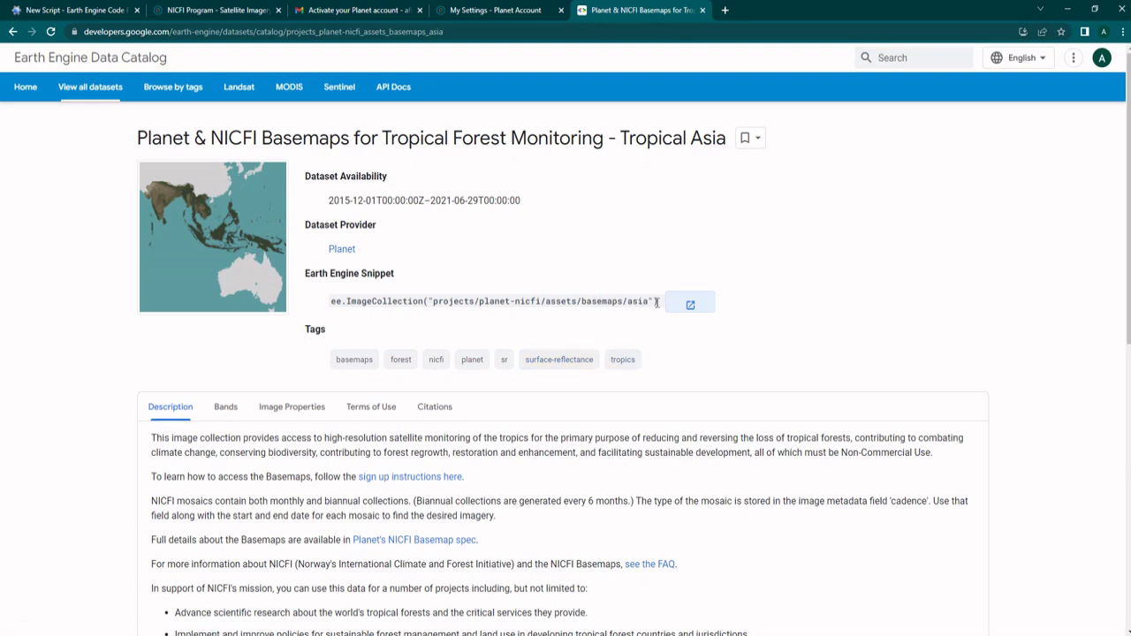
Copy the Tropical Asia ee.ImageCollection snippet into the new script in the Earth Engine Code Editor
{"action": "left_click_drag", "start_coordinate": [657, 303], "coordinate": [332, 301]}
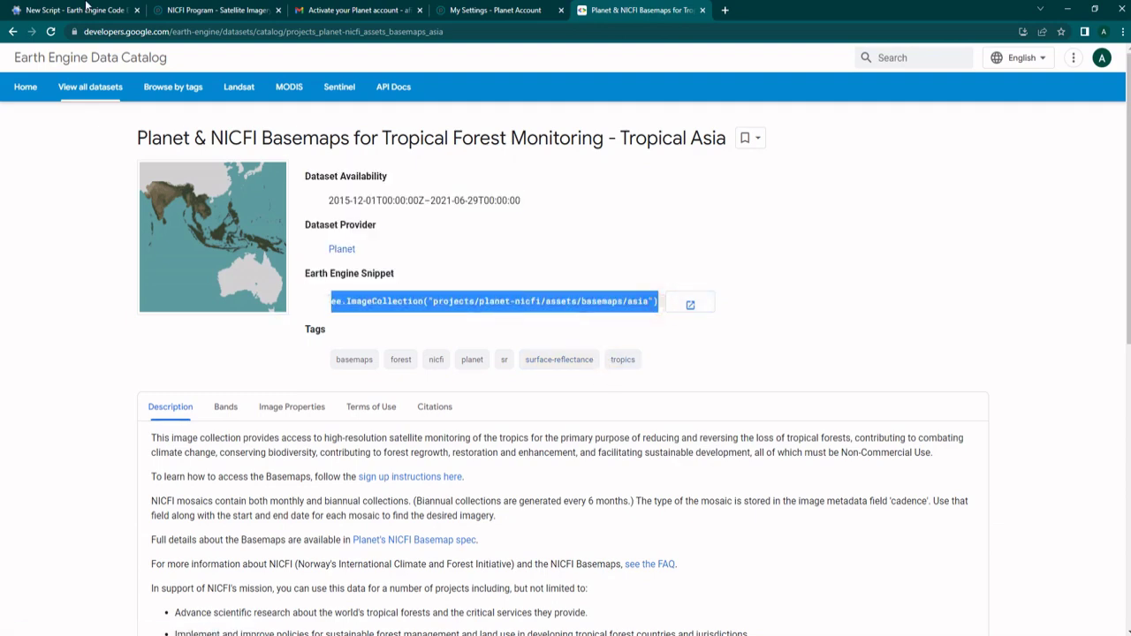
{"action": "left_click", "coordinate": [51, 9]}
{"action": "left_click", "coordinate": [248, 100]}
{"action": "key", "text": "ctrl+v"}
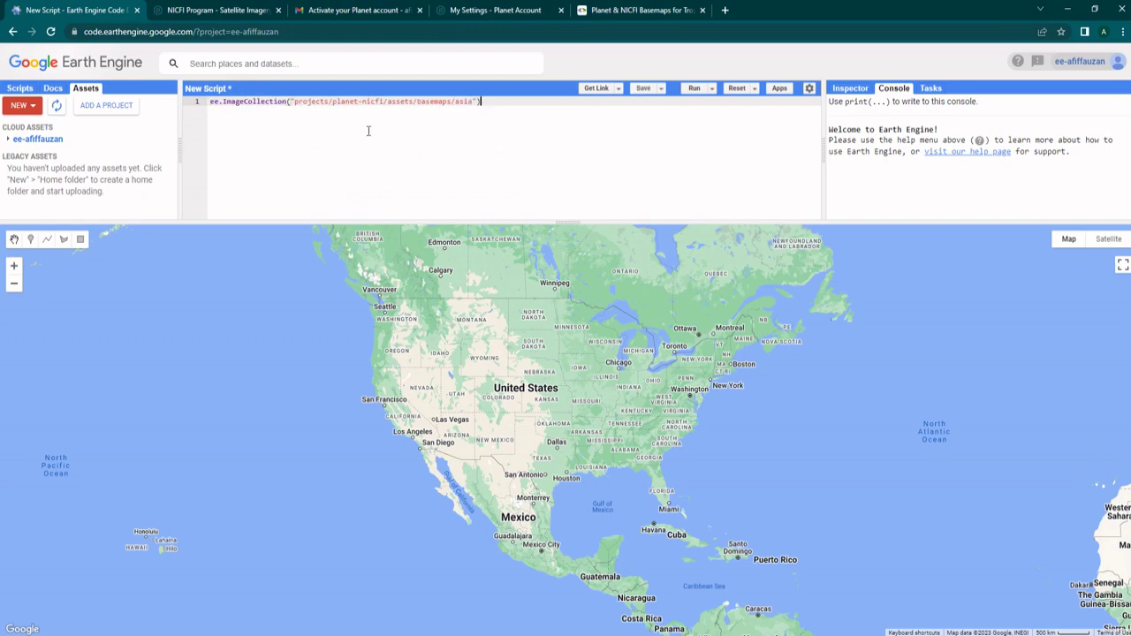
Assign the pasted image collection to a variable with "var Planet ="
{"action": "left_click", "coordinate": [210, 102]}
{"action": "type", "text": "var Pl"}
{"action": "type", "text": "anet"}
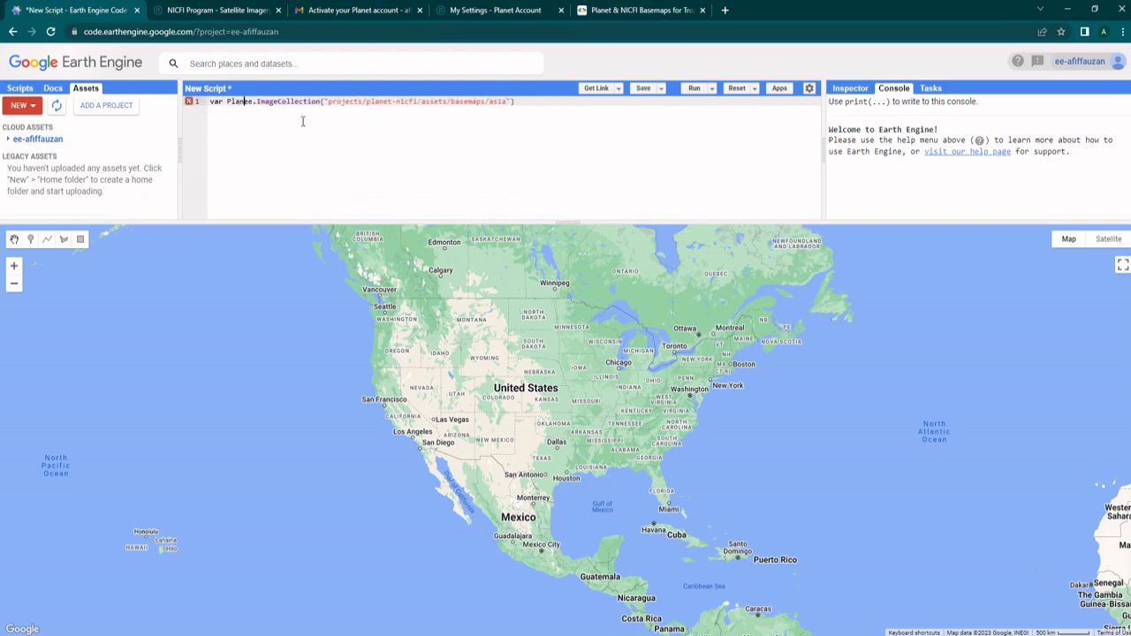
{"action": "type", "text": " ="}
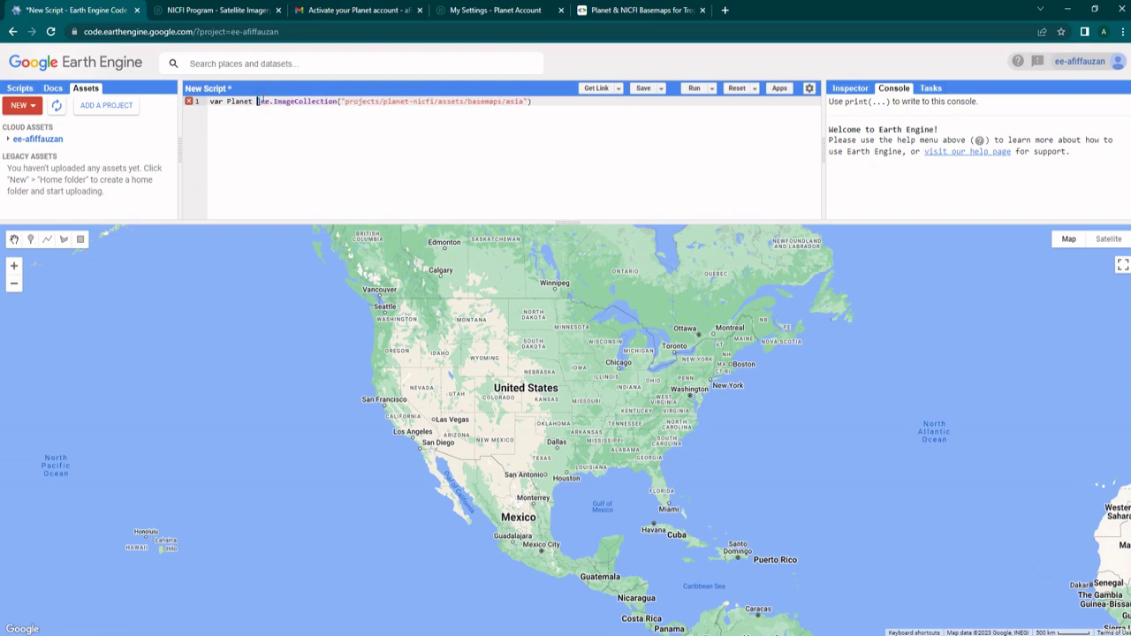
{"action": "type", "text": "="}
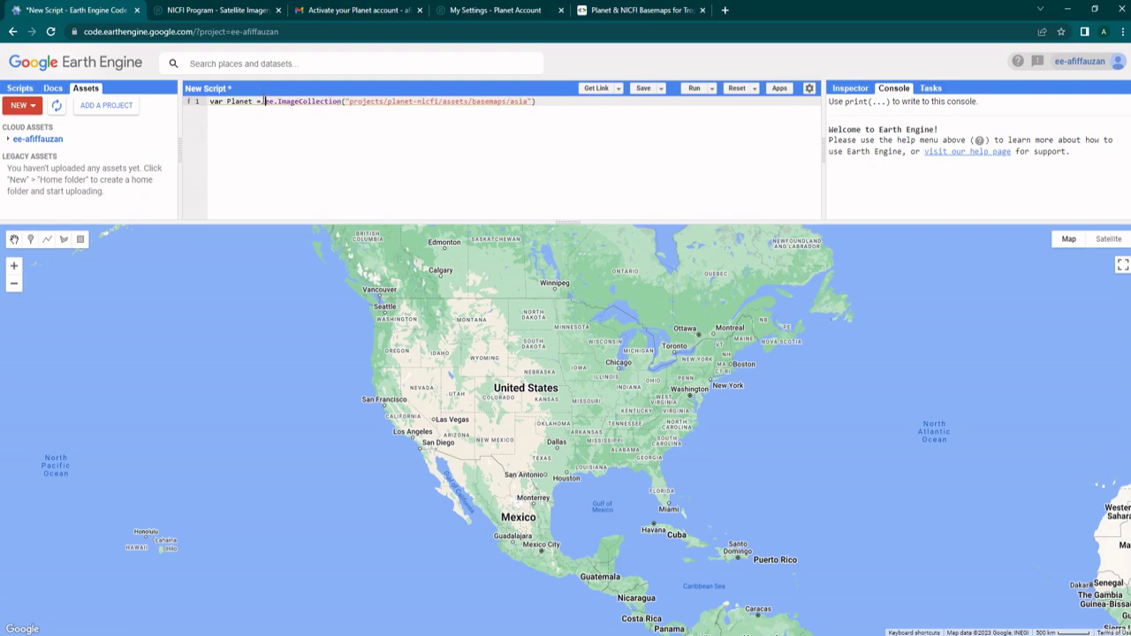
Add print(Planet) on the script's second line and run the script
{"action": "left_click", "coordinate": [571, 106]}
{"action": "key", "text": "Return"}
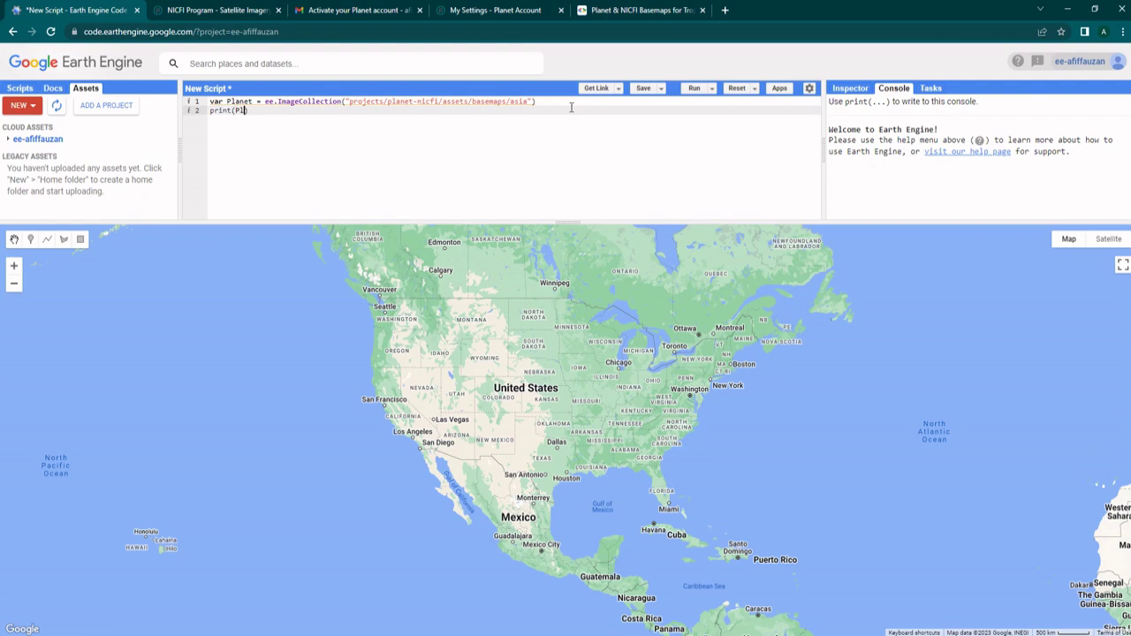
{"action": "left_click", "coordinate": [694, 88]}
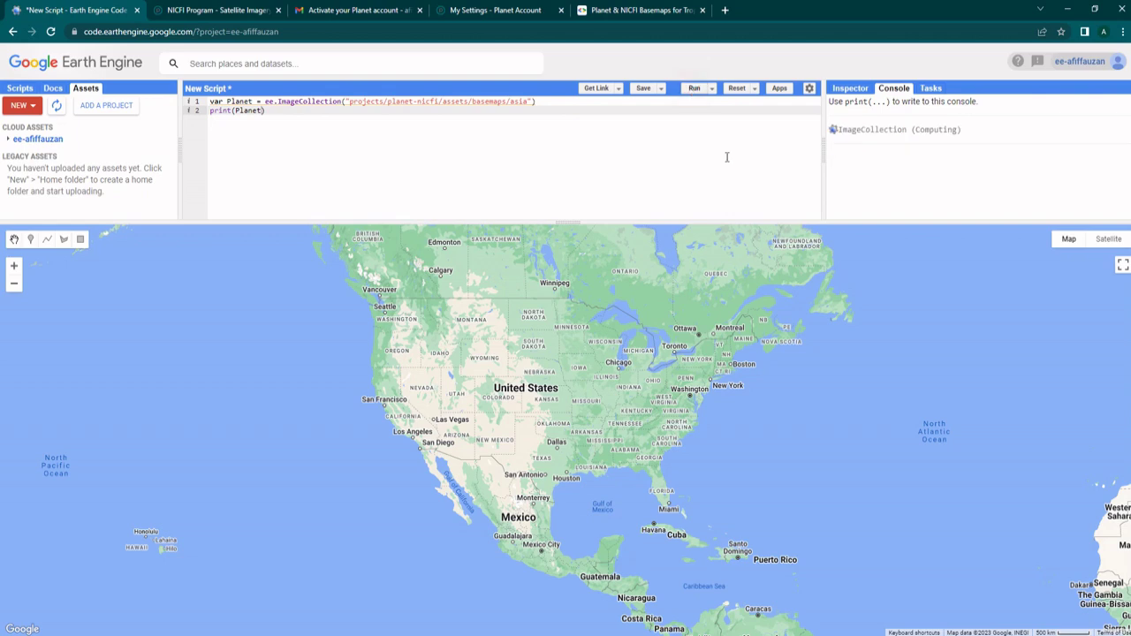
Expand the printed ImageCollection's features, widen the Console, and examine the list of Asia mosaics
{"action": "left_click_drag", "start_coordinate": [928, 389], "coordinate": [84, 318]}
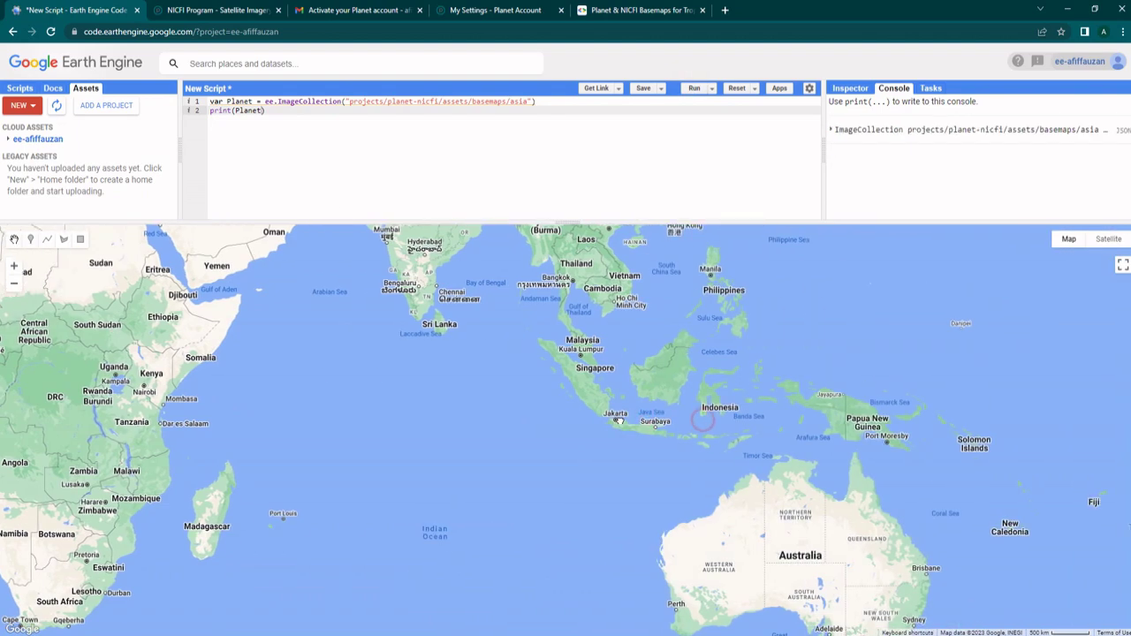
{"action": "left_click", "coordinate": [842, 183]}
{"action": "scroll", "coordinate": [845, 177], "scroll_direction": "down", "scroll_amount": 1}
{"action": "left_click_drag", "start_coordinate": [825, 148], "coordinate": [559, 150]}
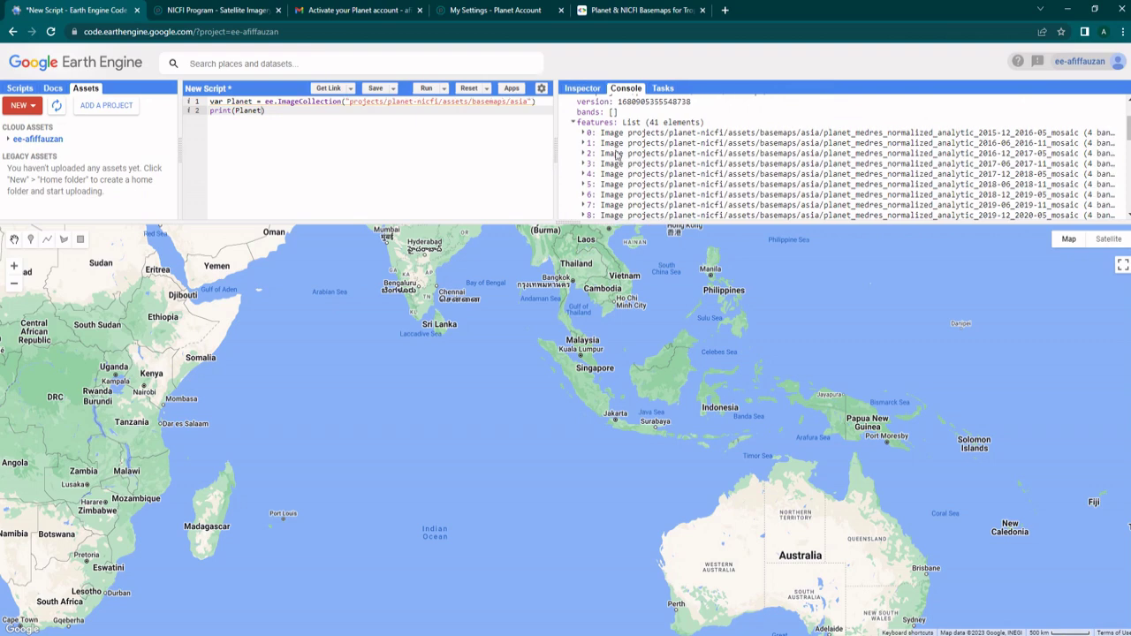
{"action": "scroll", "coordinate": [910, 166], "scroll_direction": "down", "scroll_amount": 2}
{"action": "scroll", "coordinate": [910, 166], "scroll_direction": "down", "scroll_amount": 5}
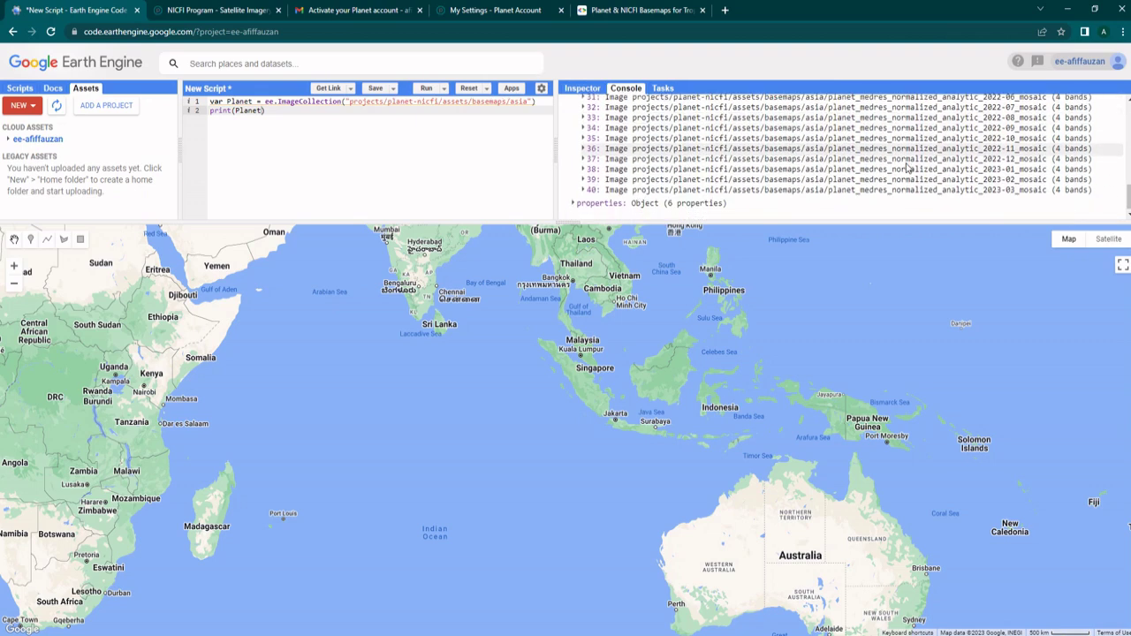
Filter the script library for "filter date"
{"action": "left_click", "coordinate": [277, 113]}
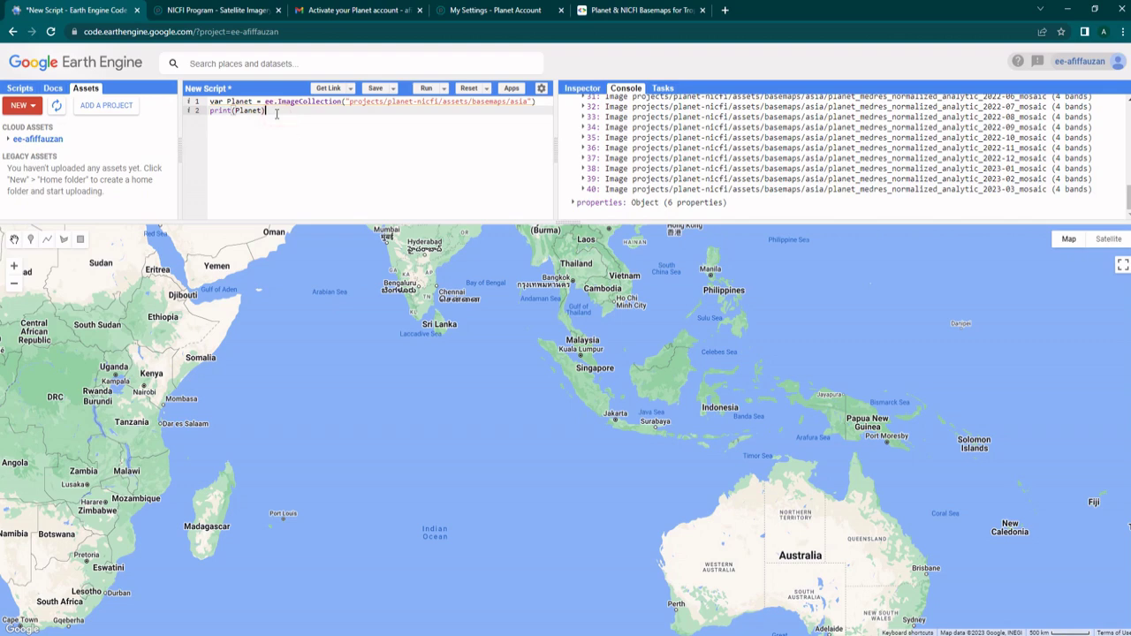
{"action": "key", "text": "Return"}
{"action": "key", "text": "Return"}
{"action": "left_click", "coordinate": [19, 88]}
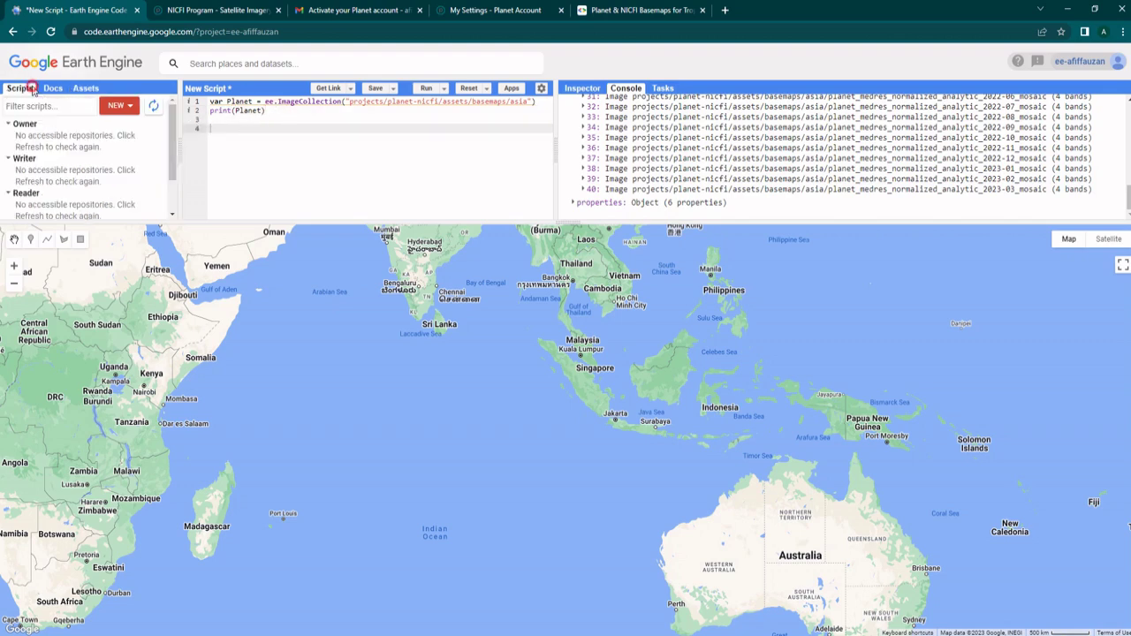
{"action": "left_click", "coordinate": [59, 106]}
{"action": "type", "text": "filter date"}
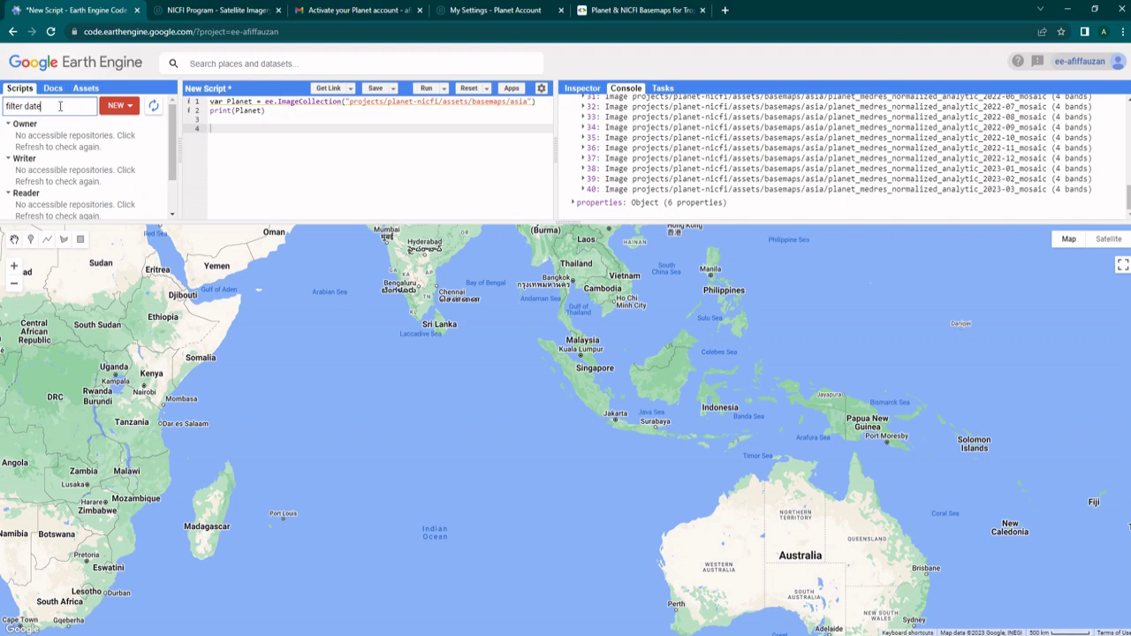
Open the planet-nicfi example script for the Asia basemaps, abandoning the unsaved changes in the current script
{"action": "scroll", "coordinate": [113, 189], "scroll_direction": "down", "scroll_amount": 2}
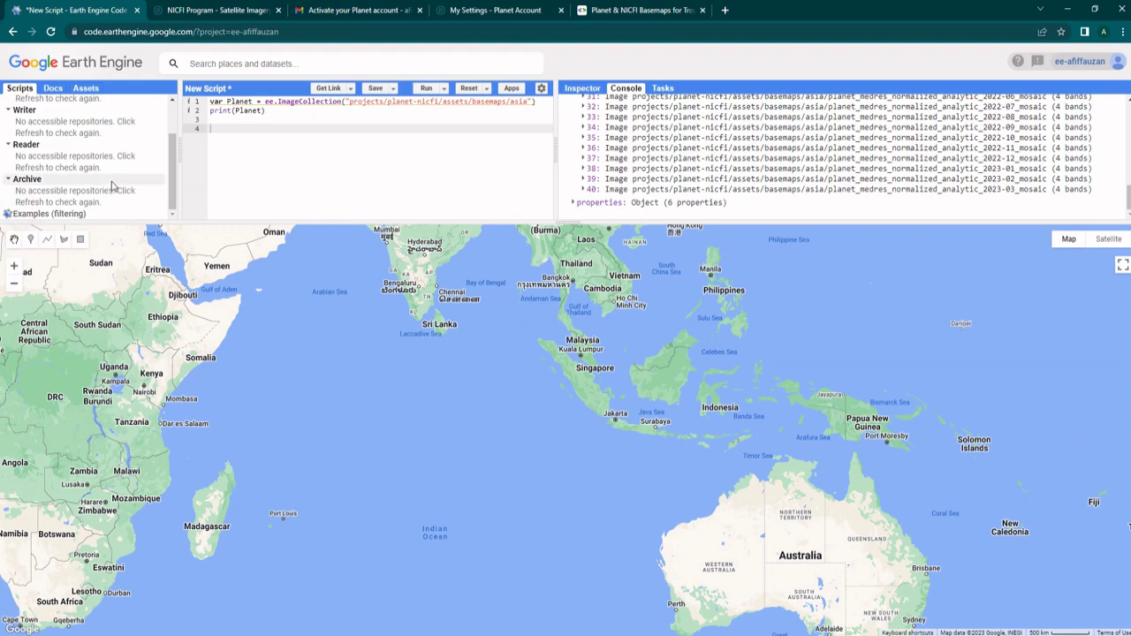
{"action": "scroll", "coordinate": [109, 179], "scroll_direction": "down", "scroll_amount": 10}
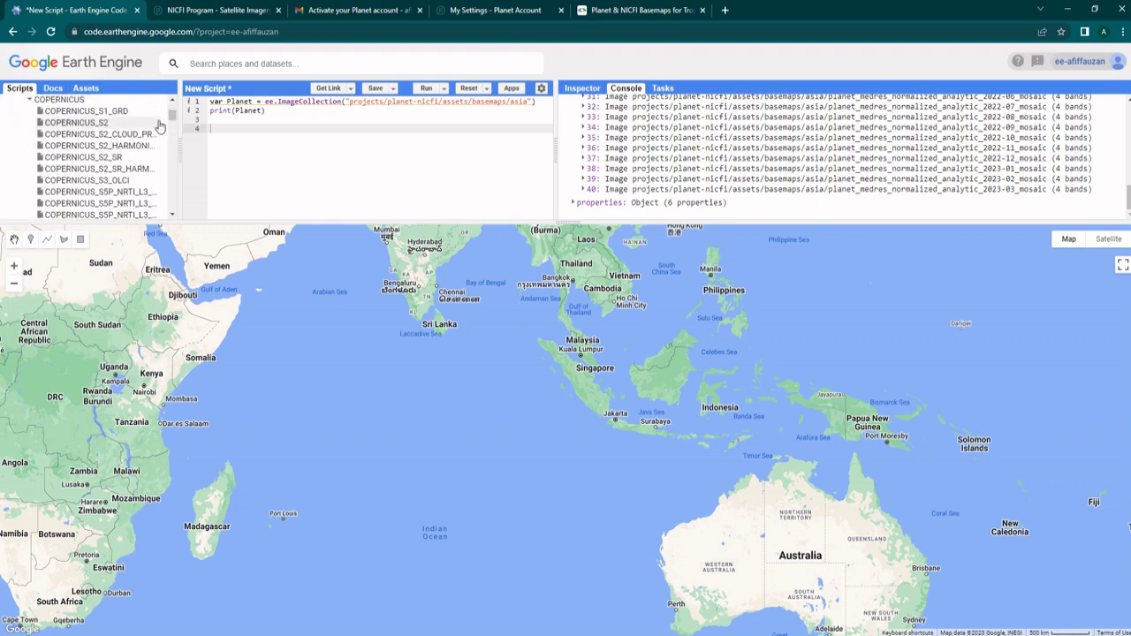
{"action": "left_click_drag", "start_coordinate": [175, 129], "coordinate": [180, 223]}
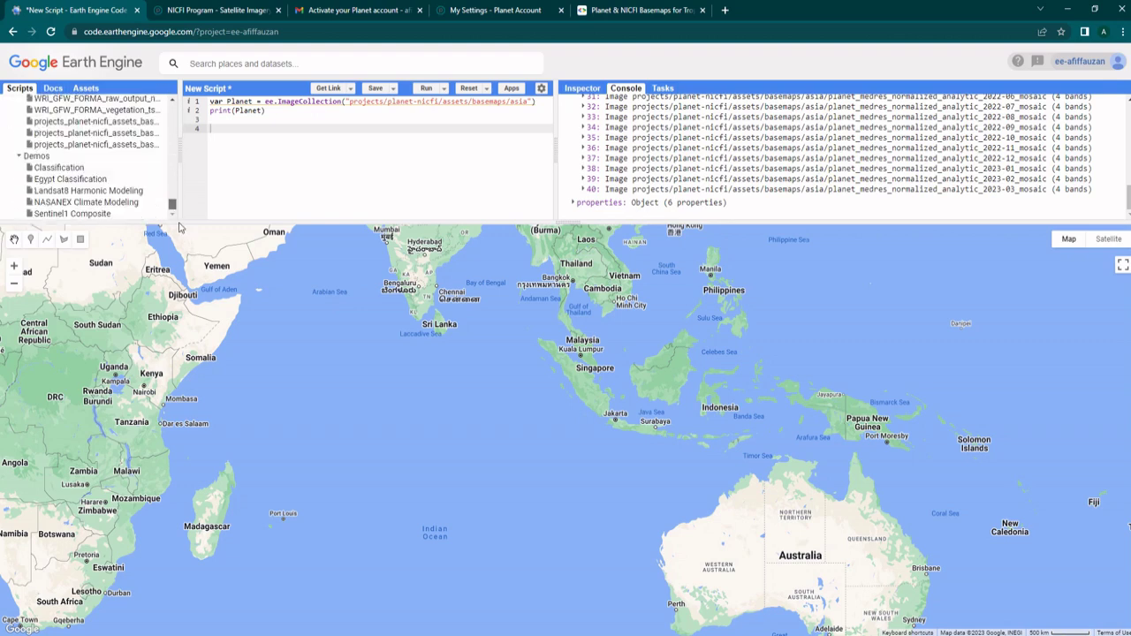
{"action": "left_click", "coordinate": [123, 124]}
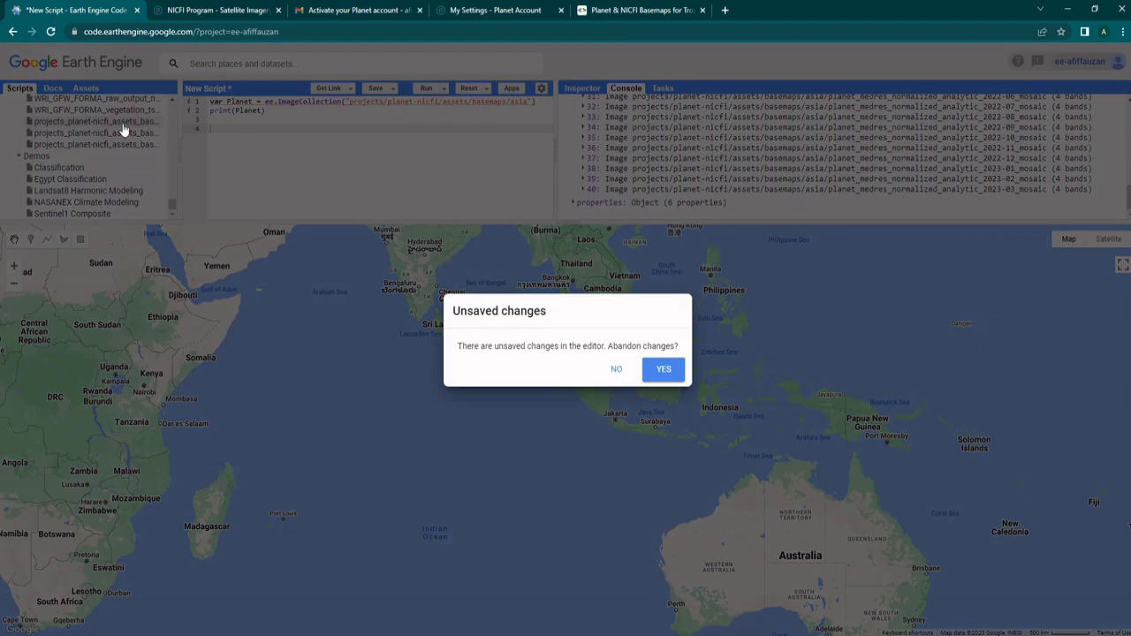
{"action": "left_click", "coordinate": [656, 371]}
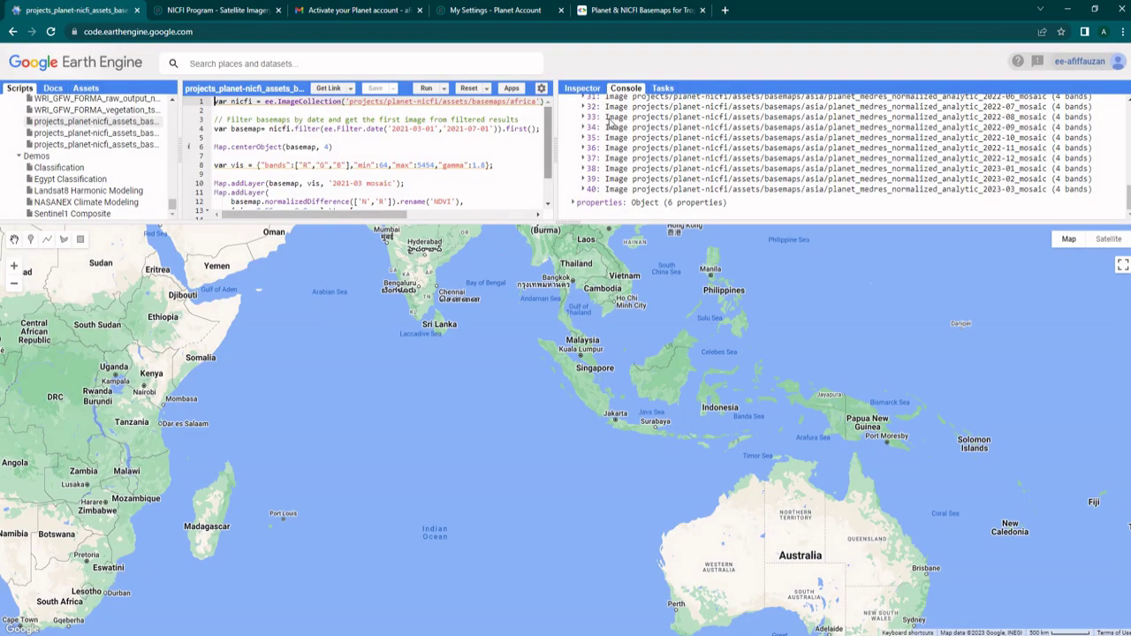
{"action": "left_click", "coordinate": [101, 144]}
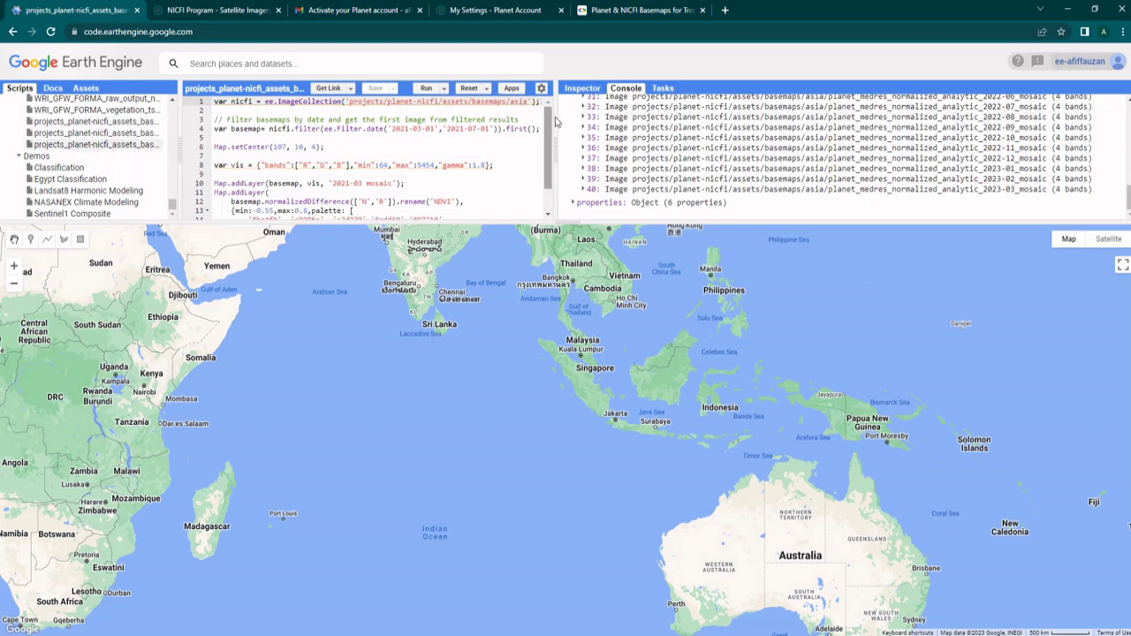